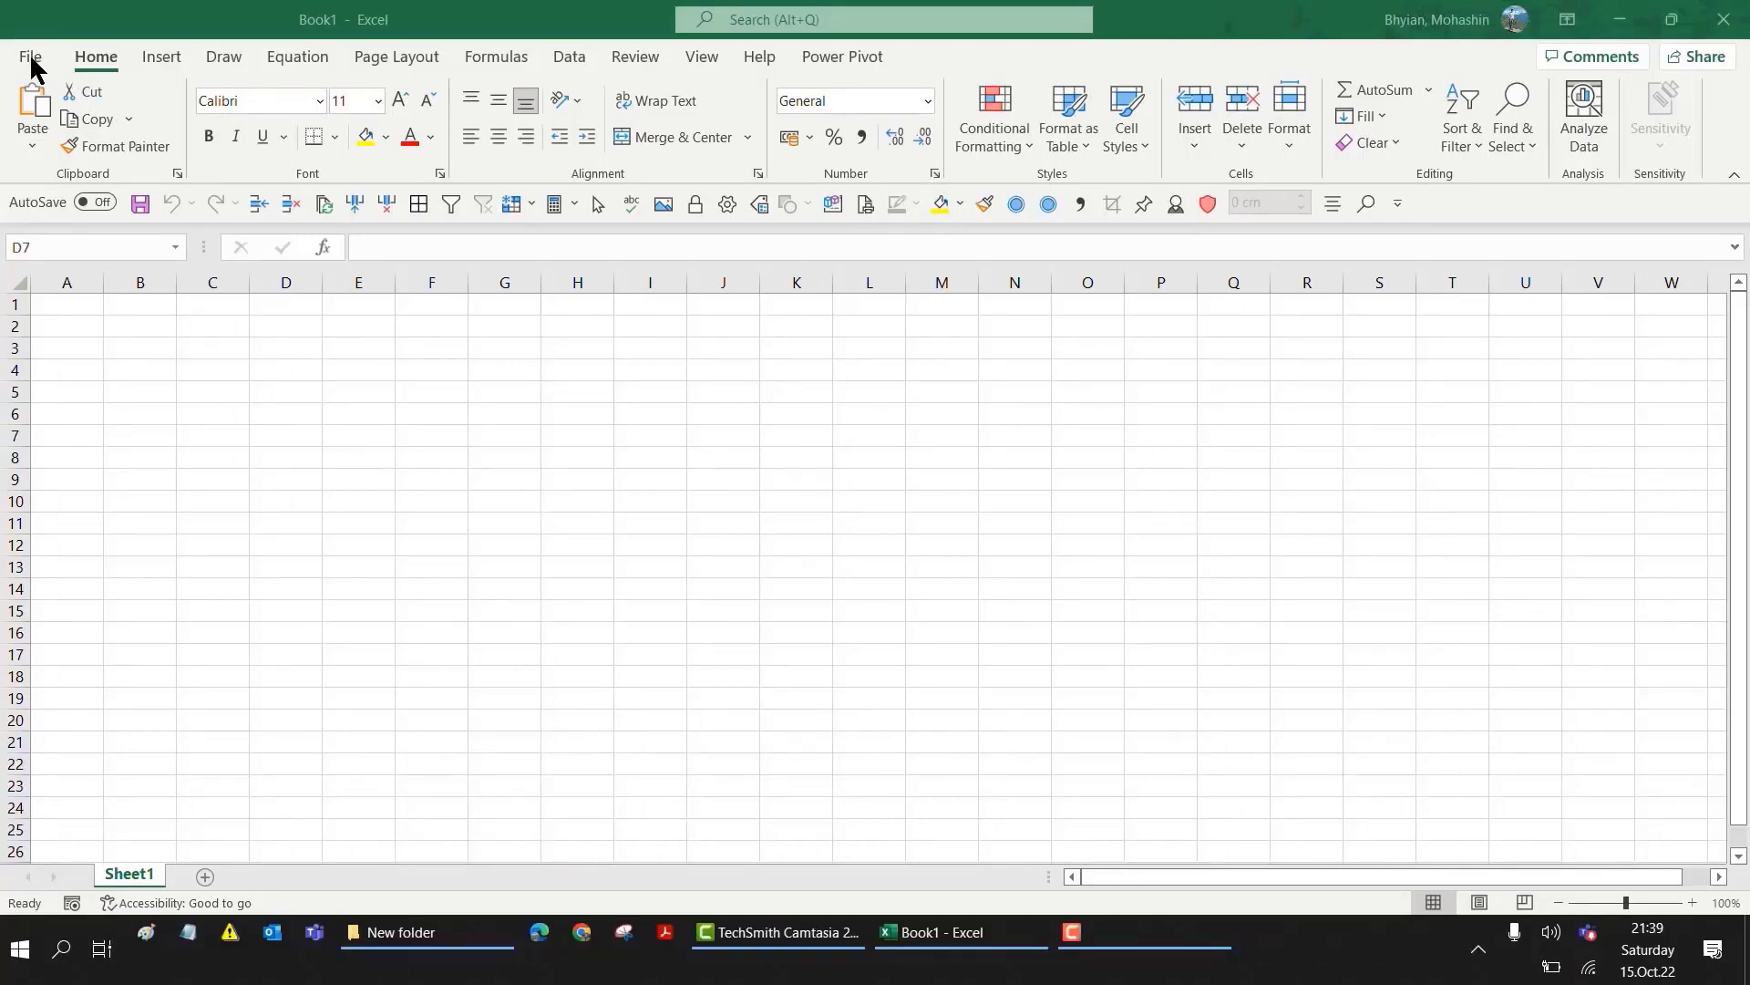
- From the File backstage, open Excel Options on the Add-ins page
left_click(31, 57)
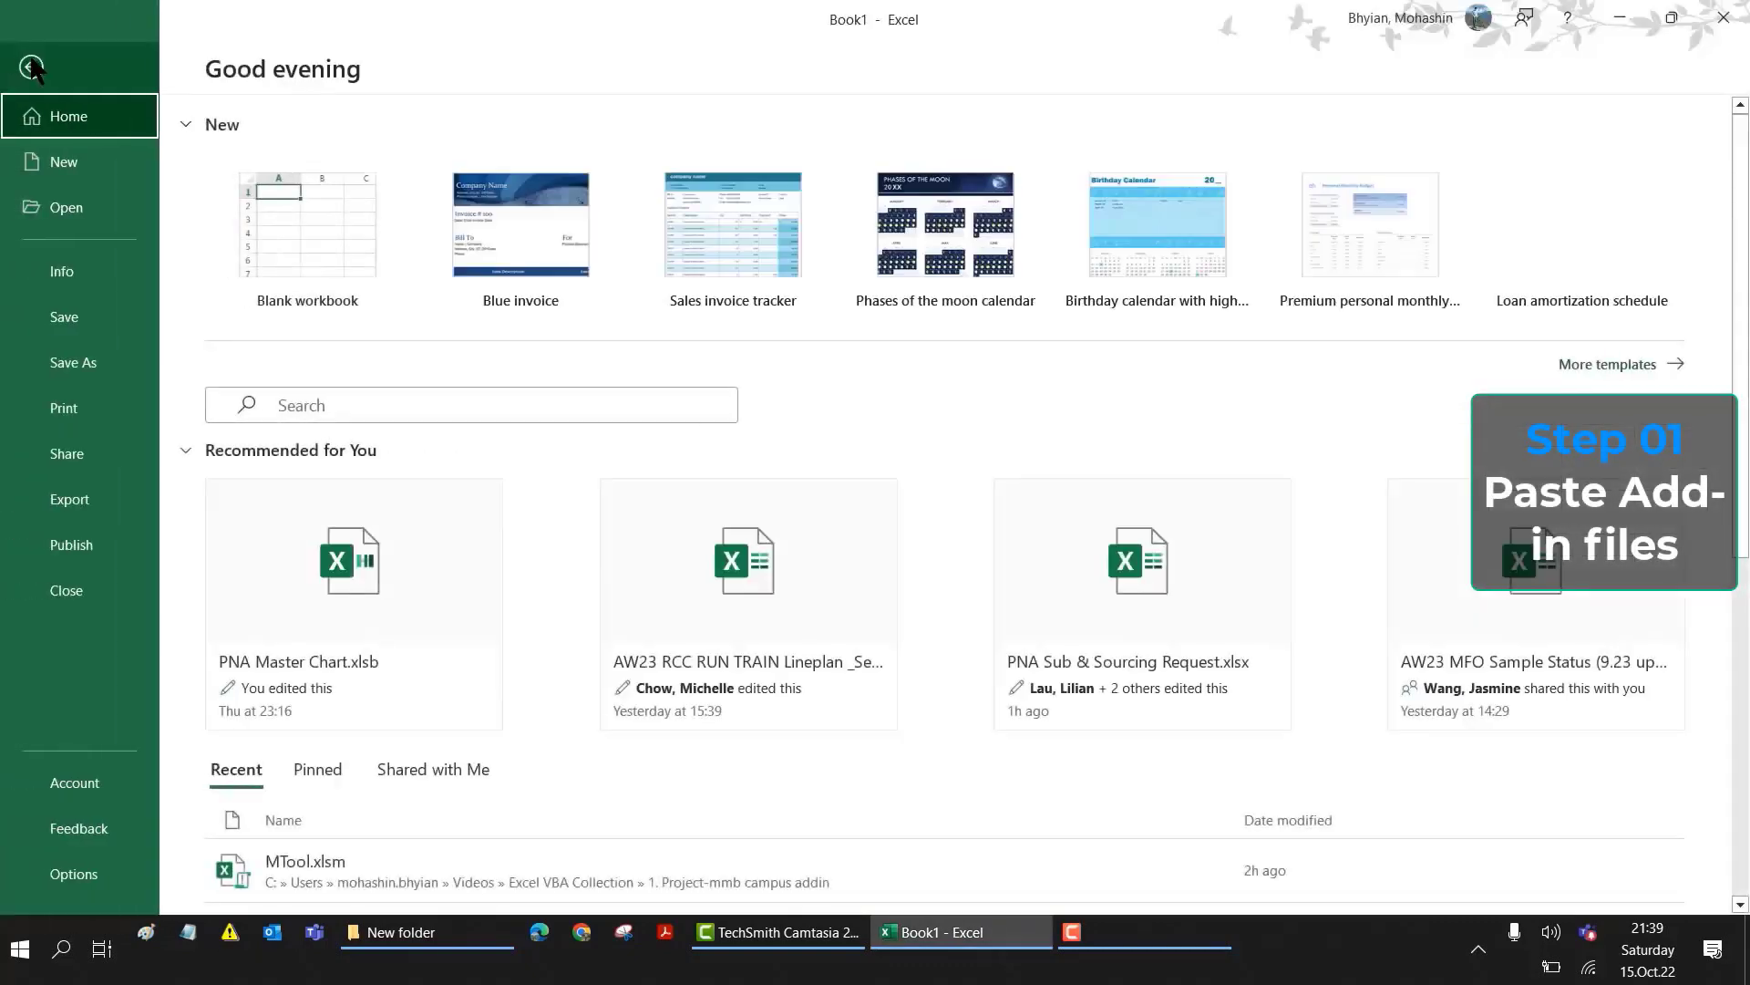
left_click(66, 875)
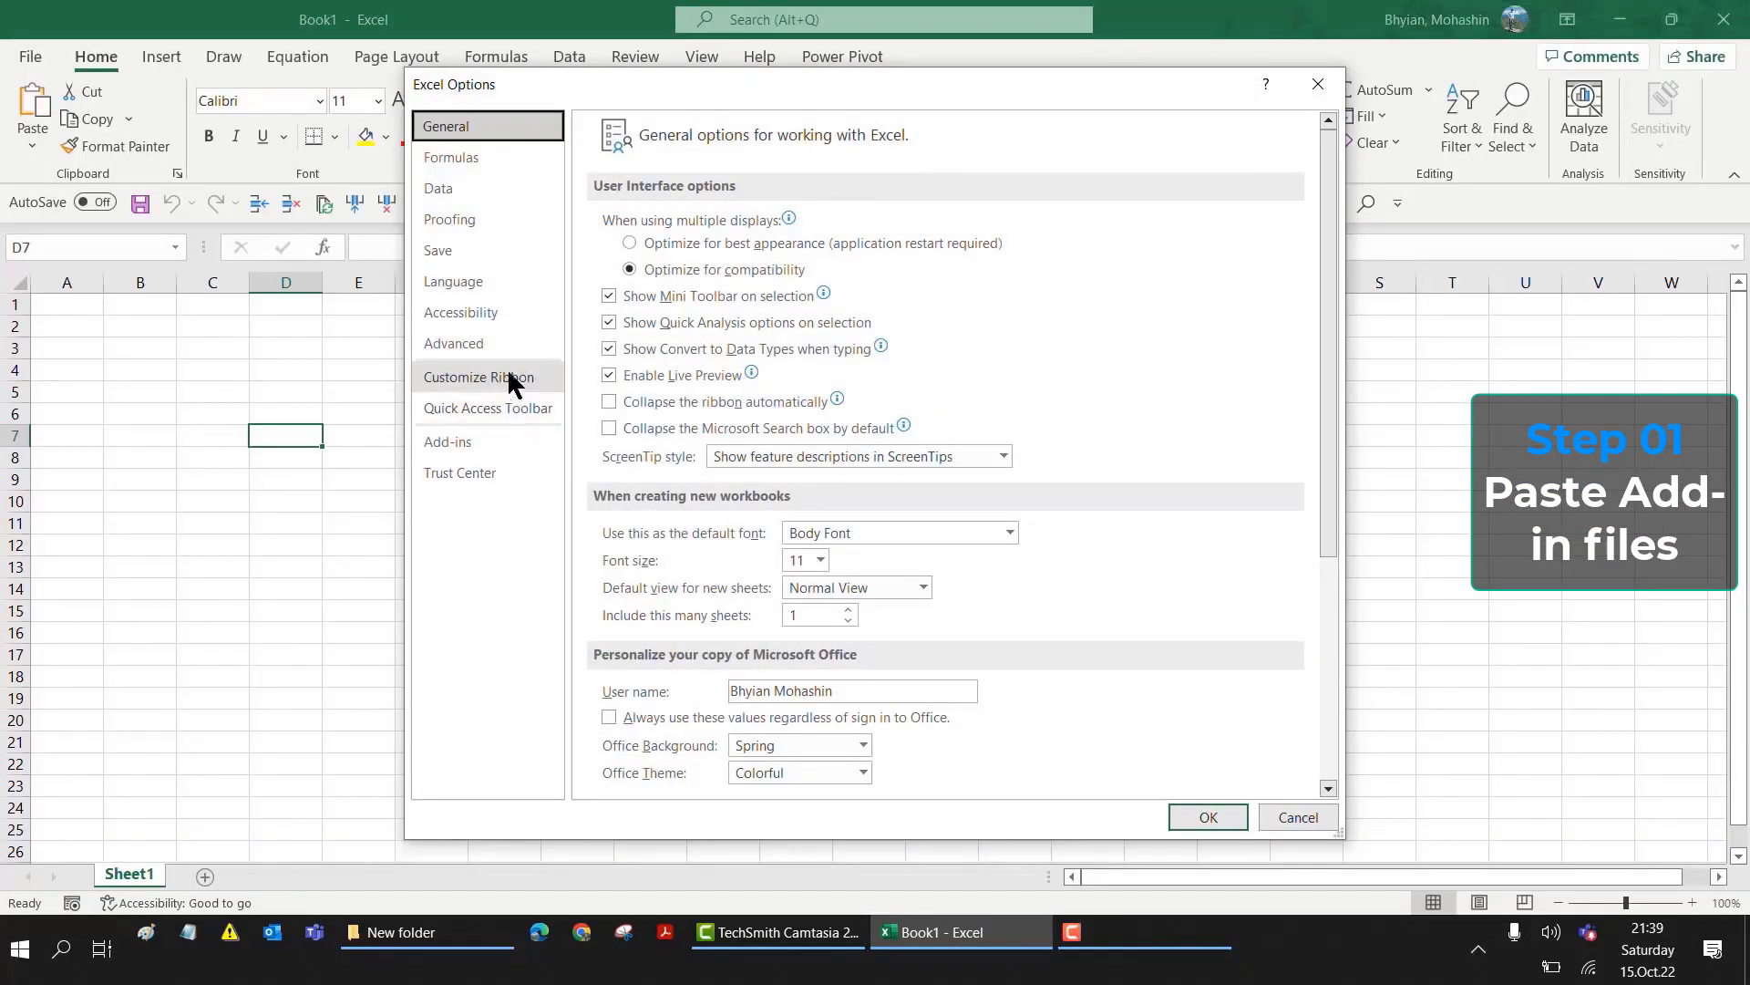
left_click(490, 443)
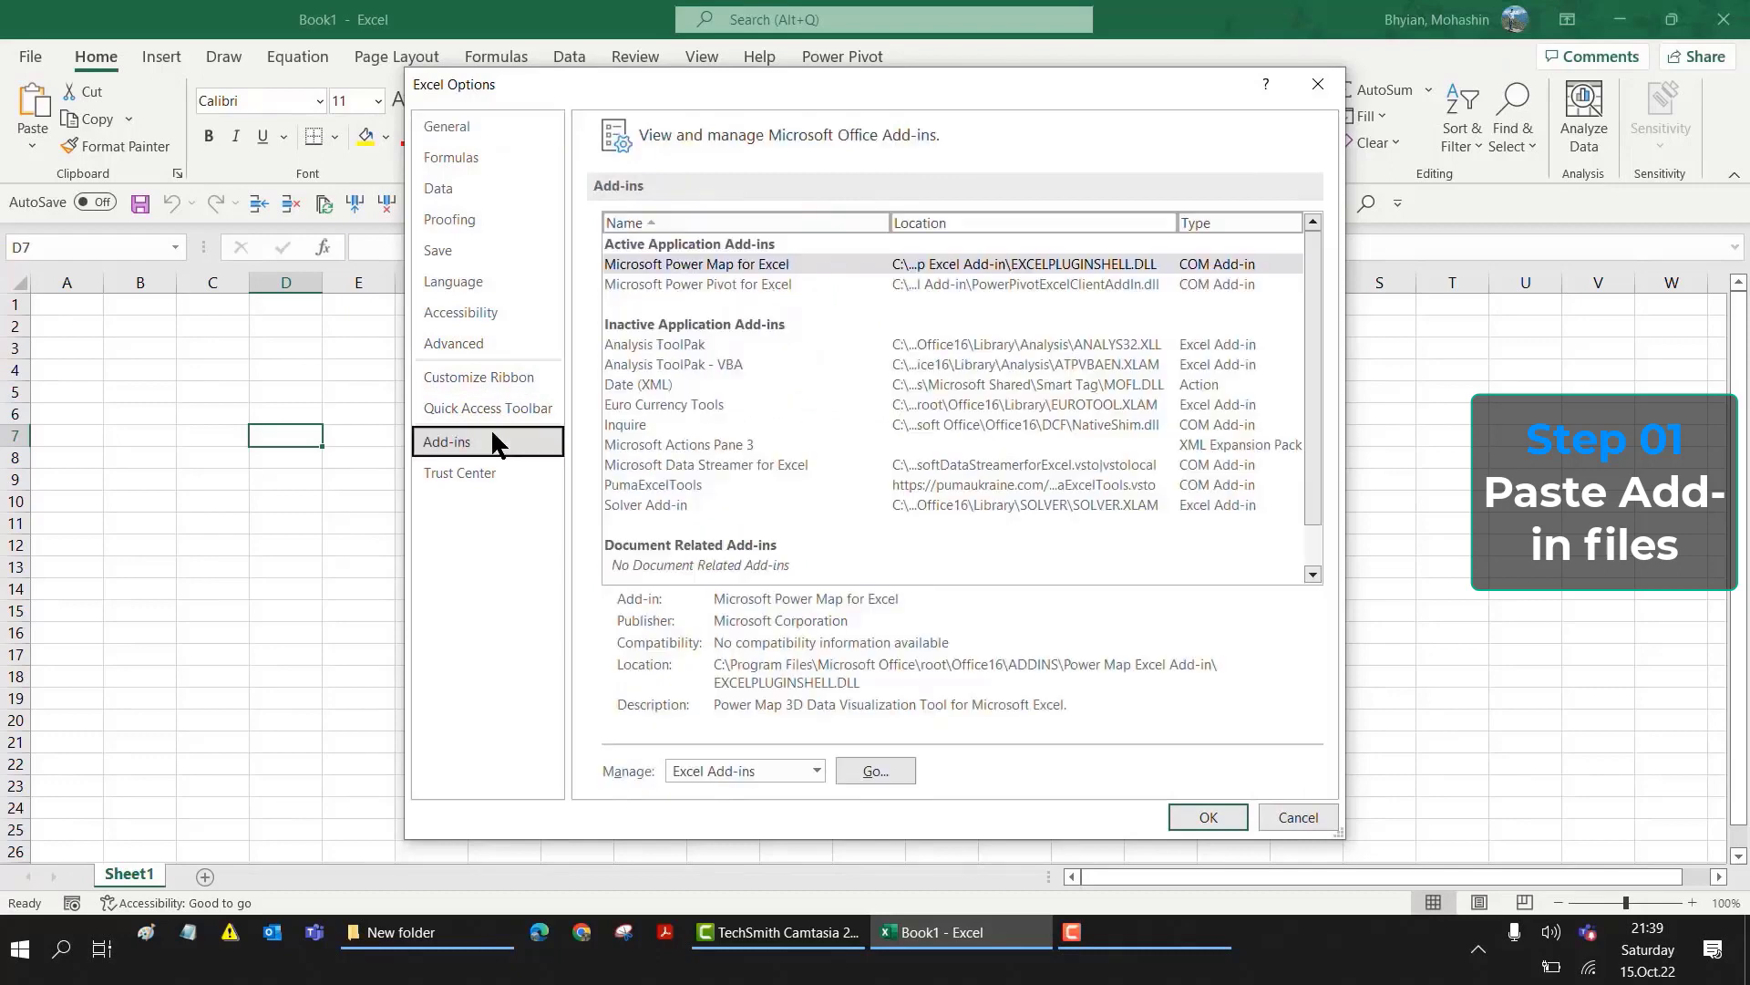
- Open the Excel Add-ins manager, move it aside, and browse to the empty AddIns folder
left_click(877, 772)
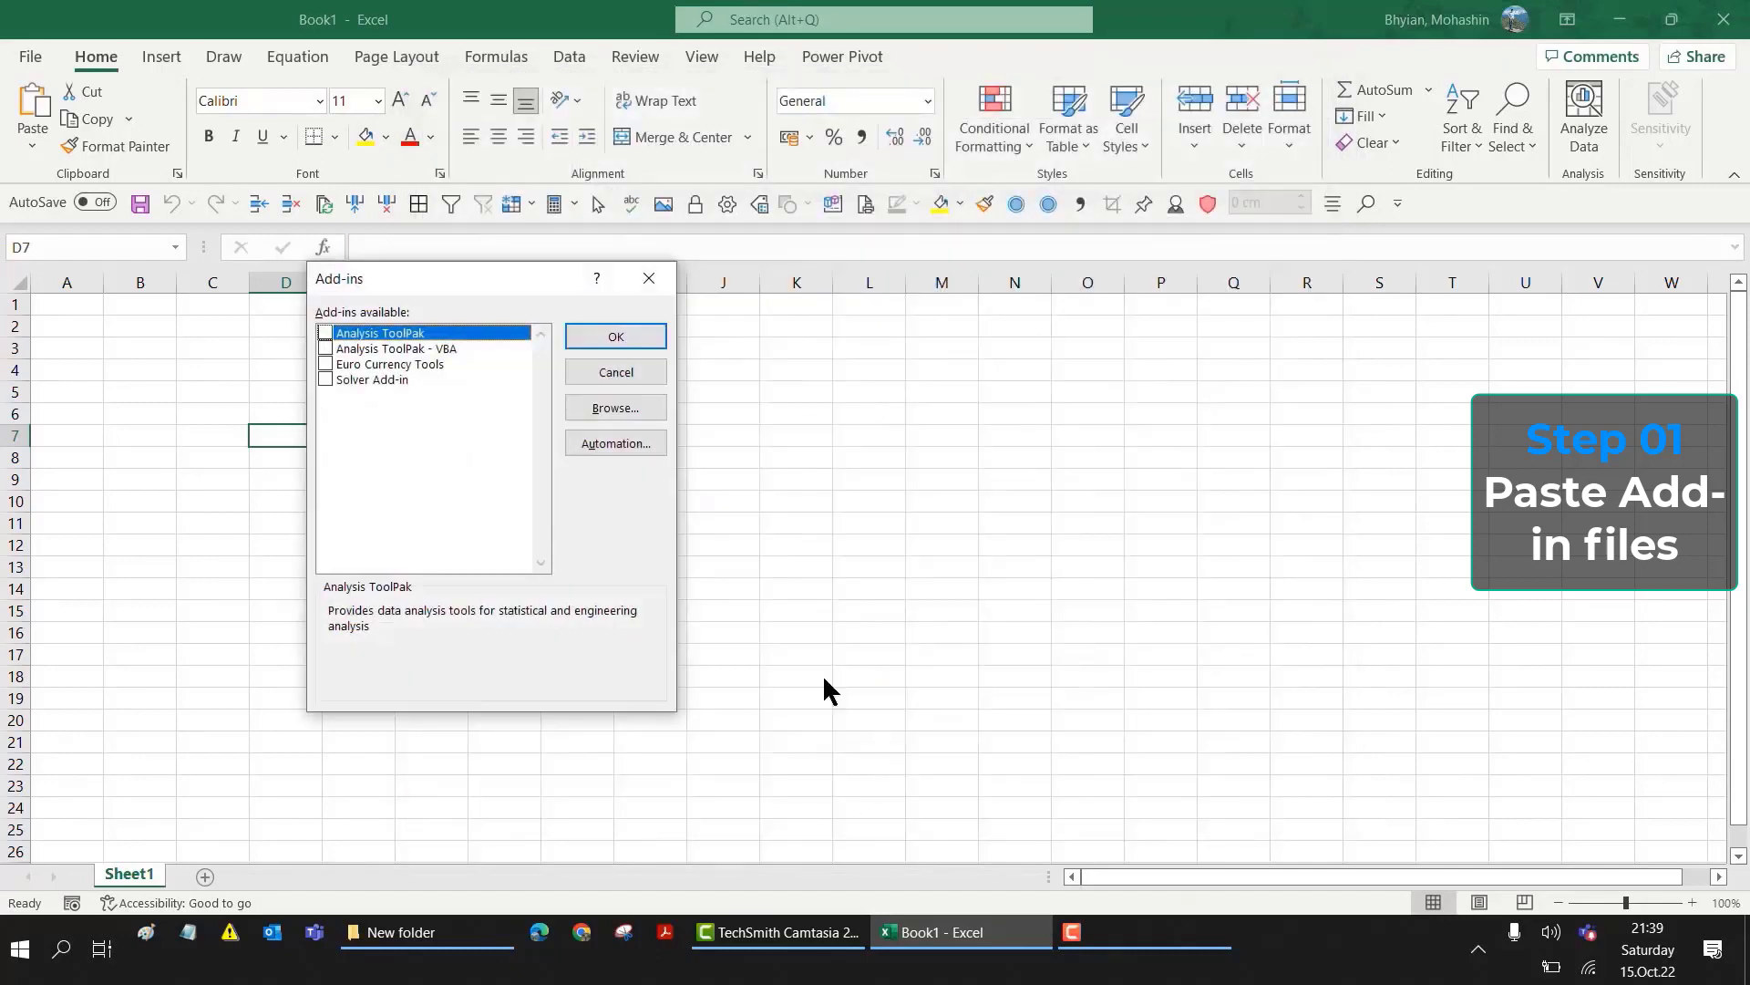
left_click_drag(460, 289, 505, 323)
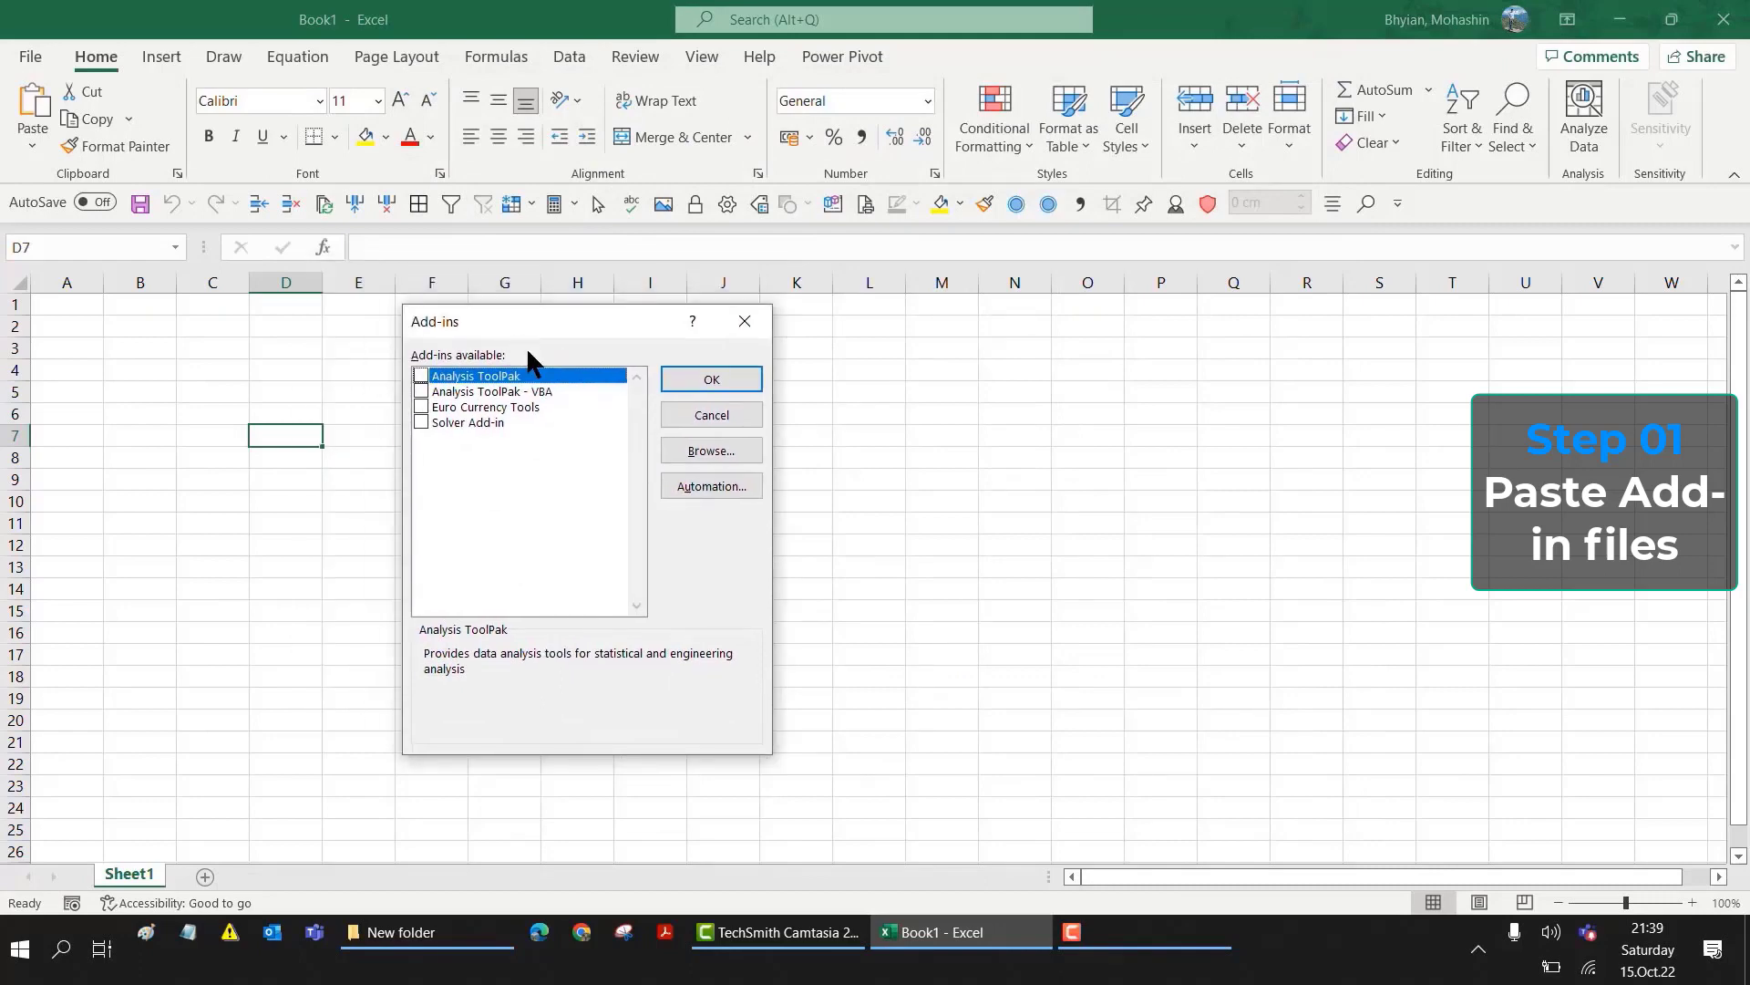
left_click(712, 452)
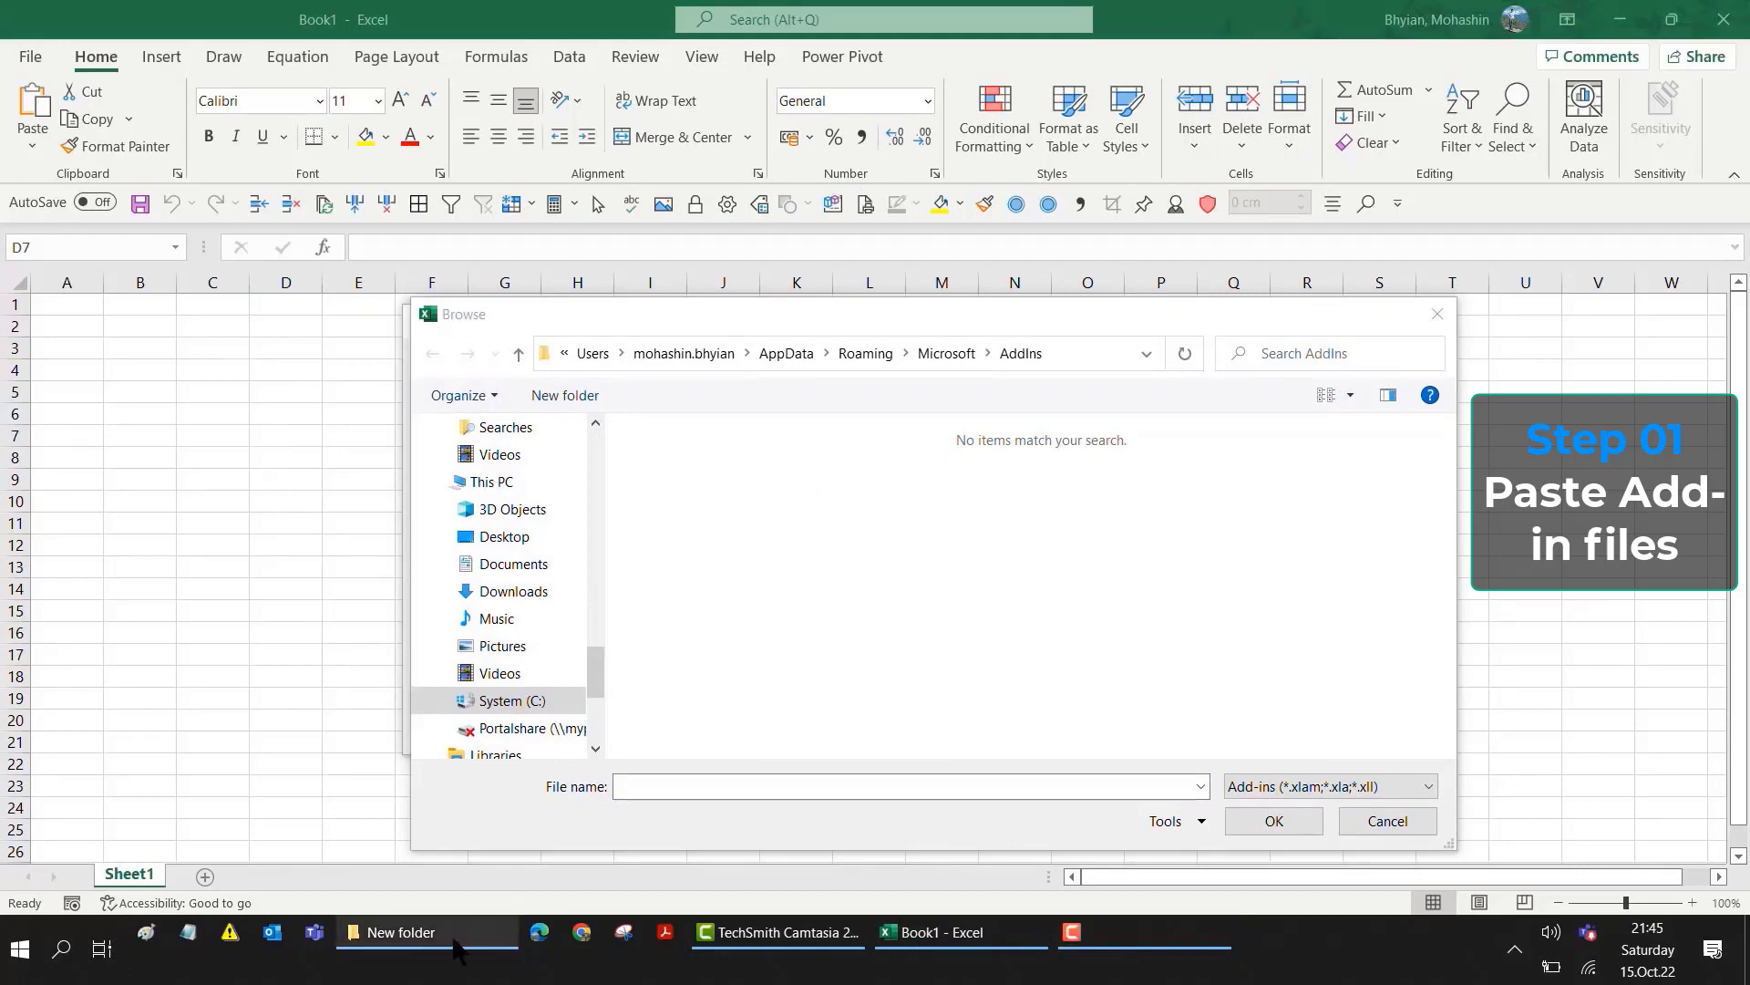
- Extract MTool 2022 v10.15.zip into its own folder with 7-Zip
left_click(426, 932)
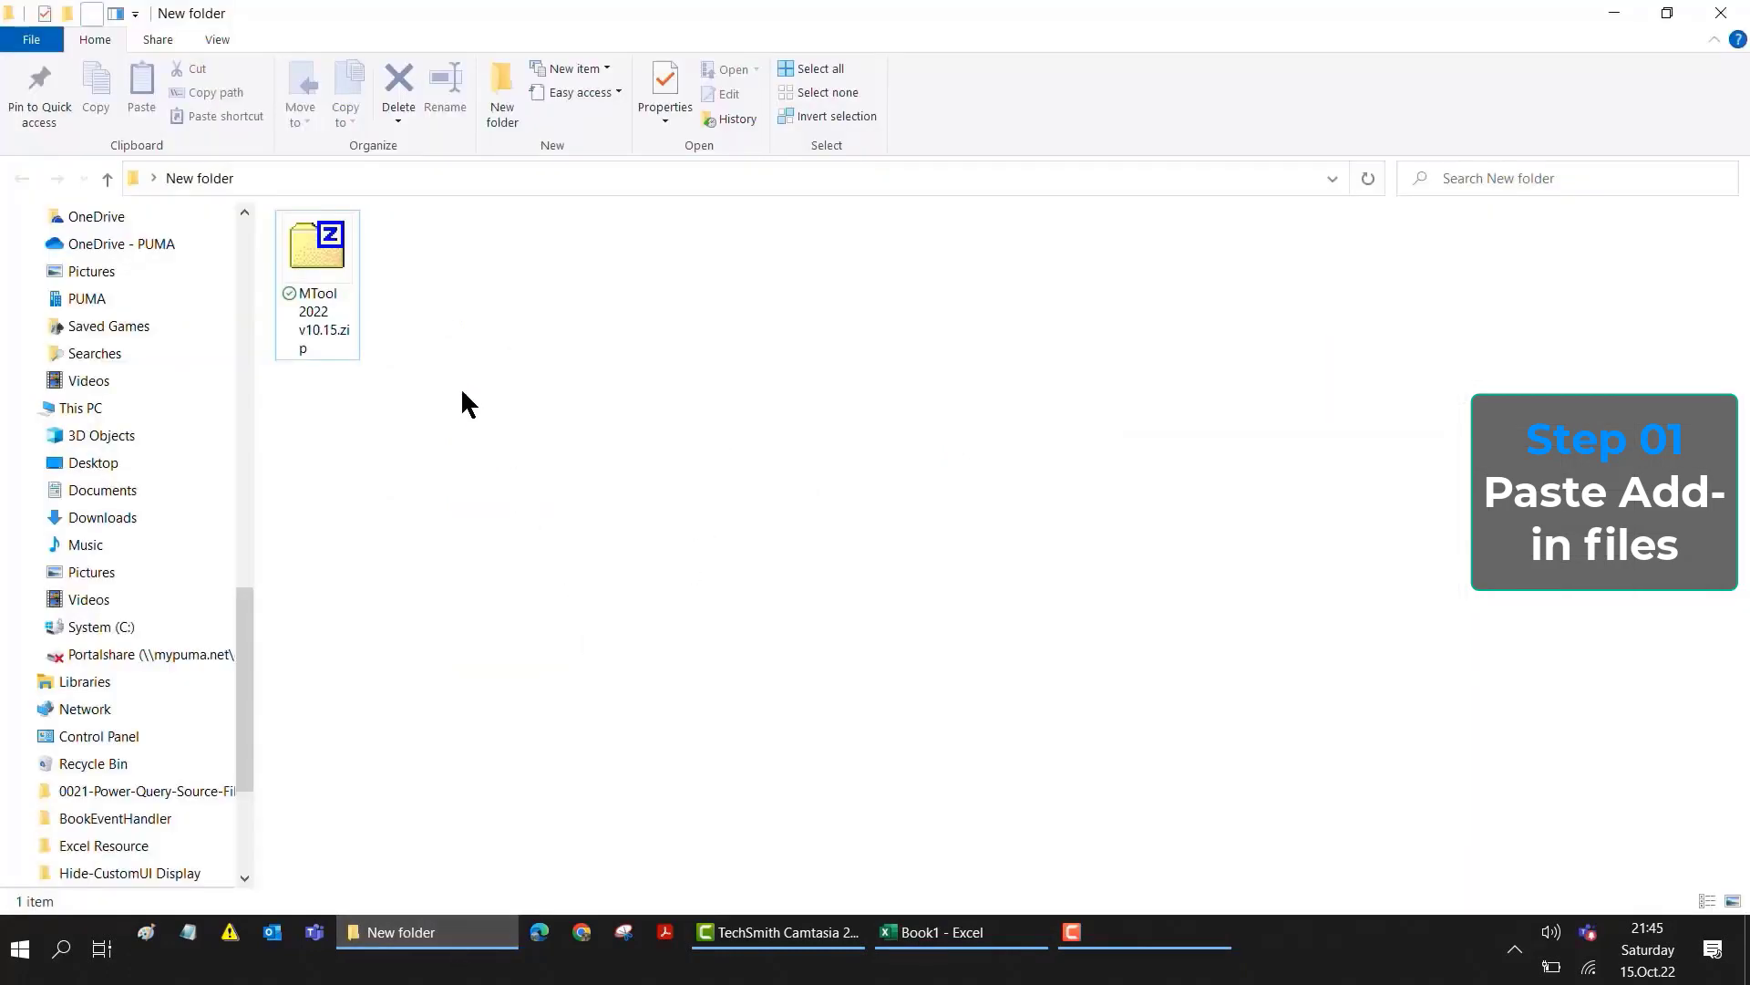
left_click(336, 328)
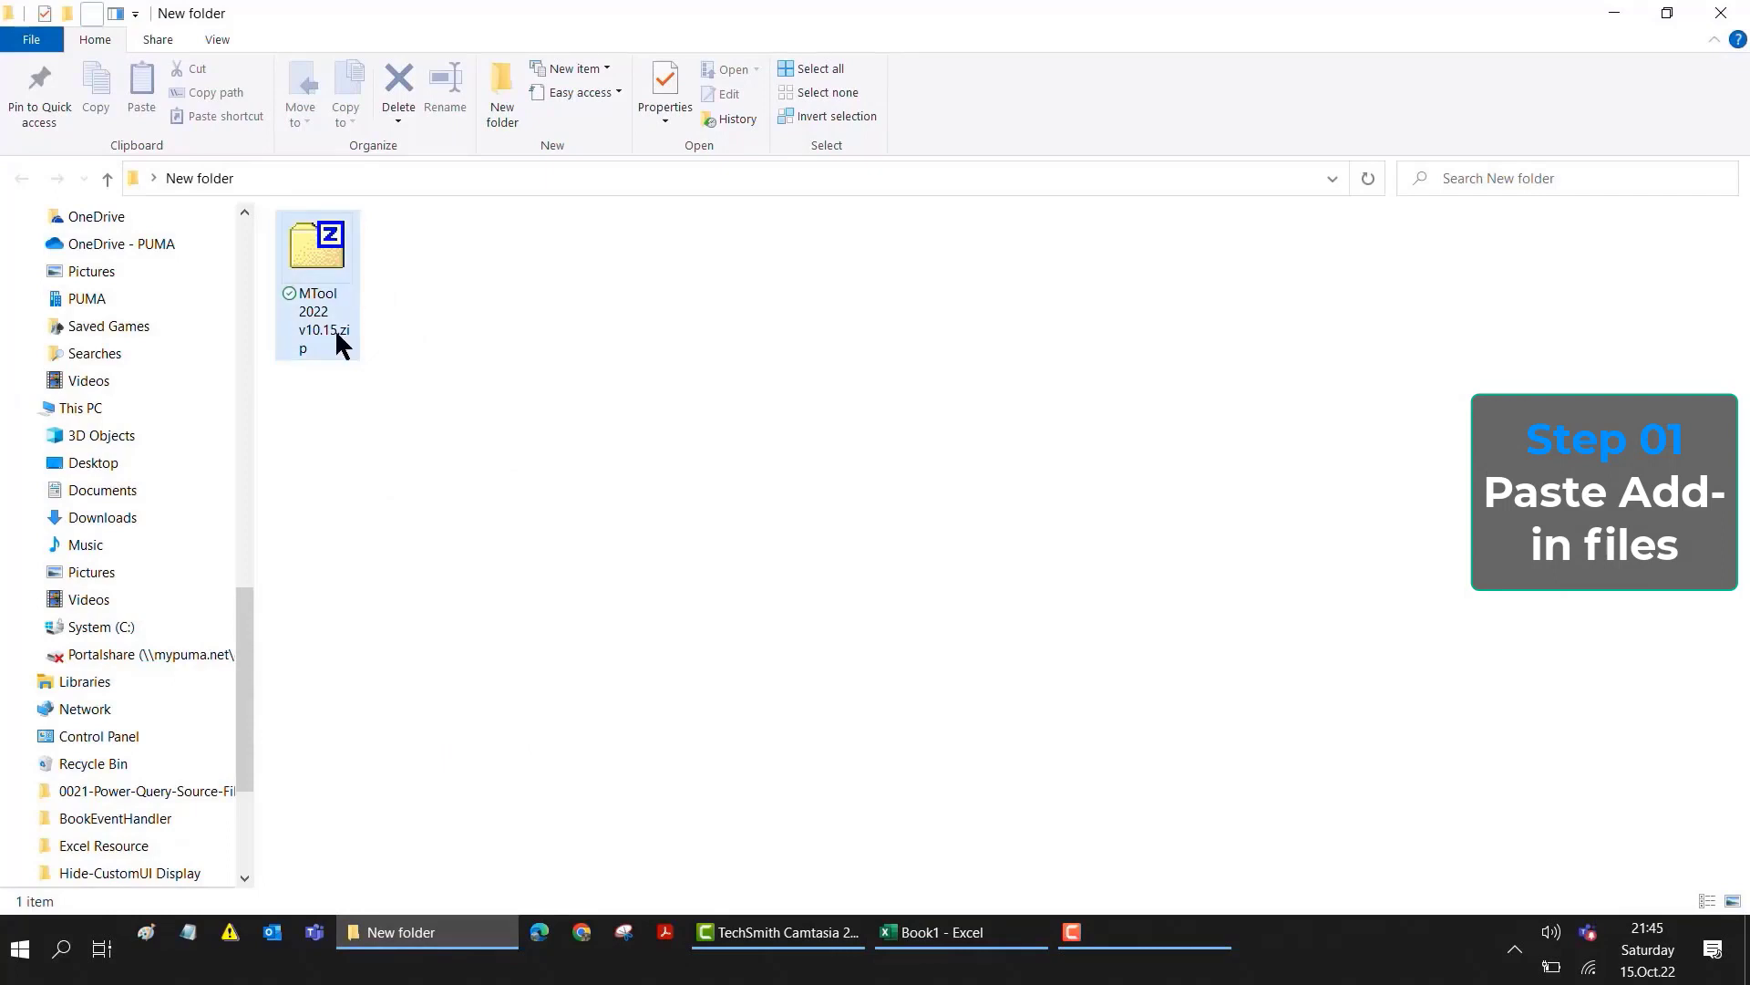
right_click(332, 265)
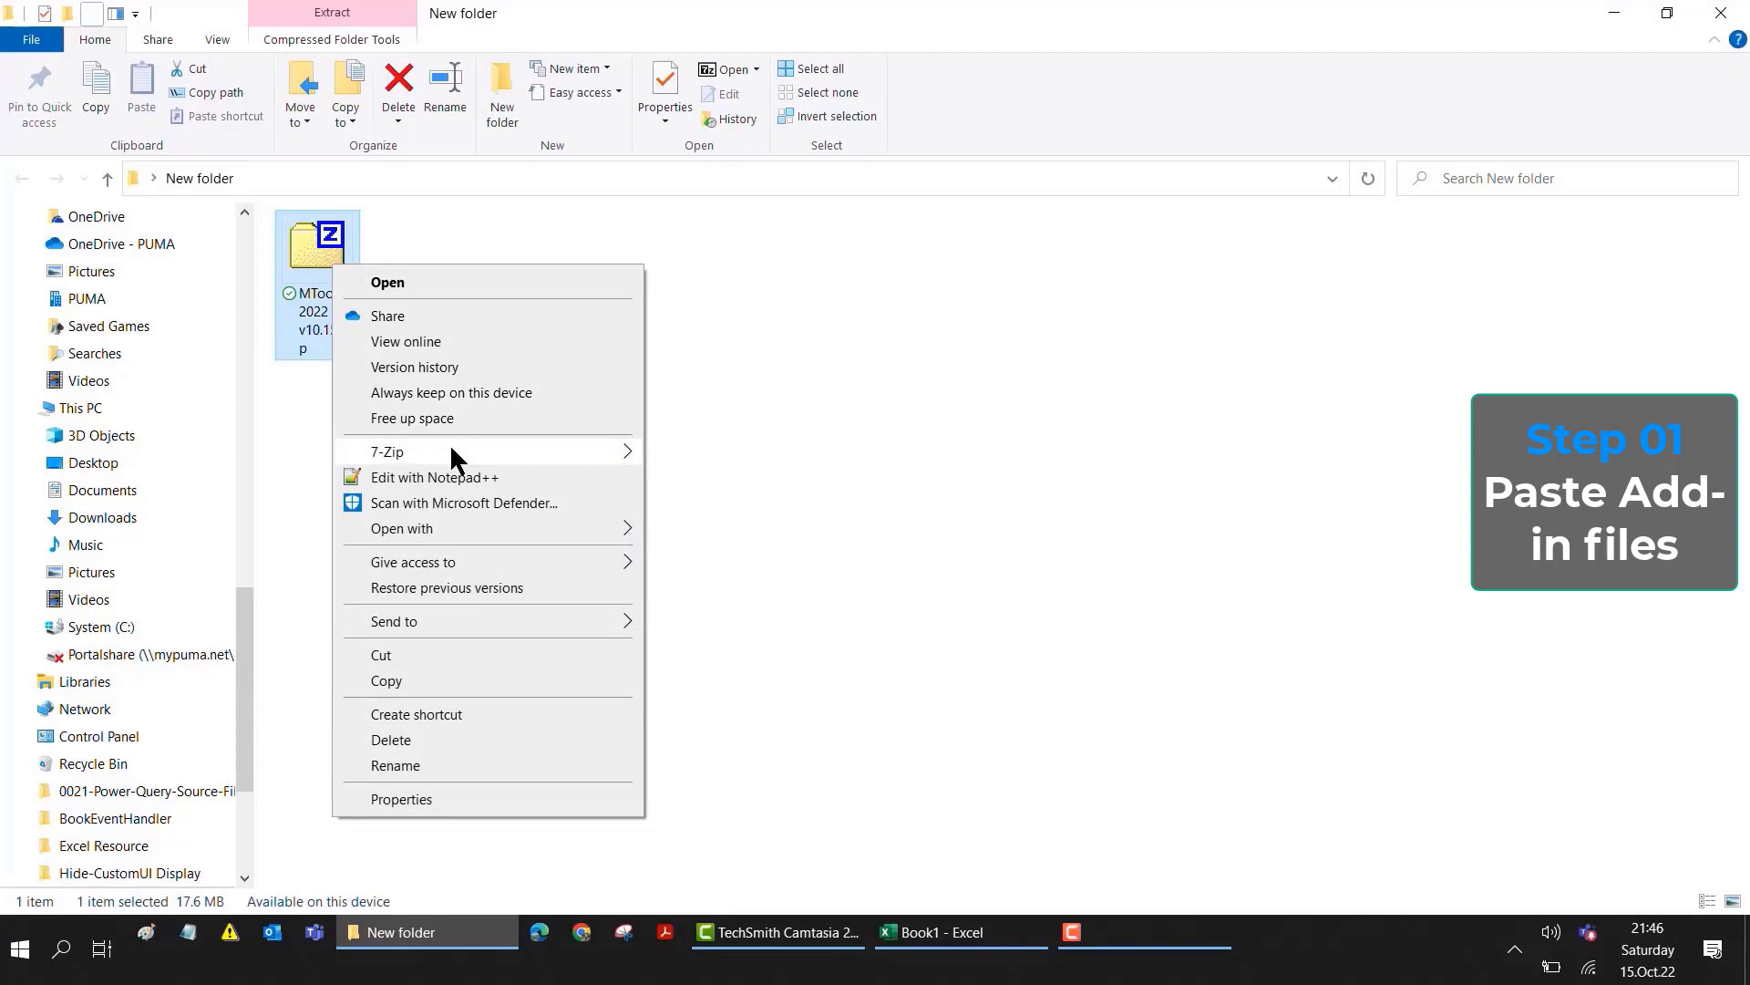
mouse_move(450, 443)
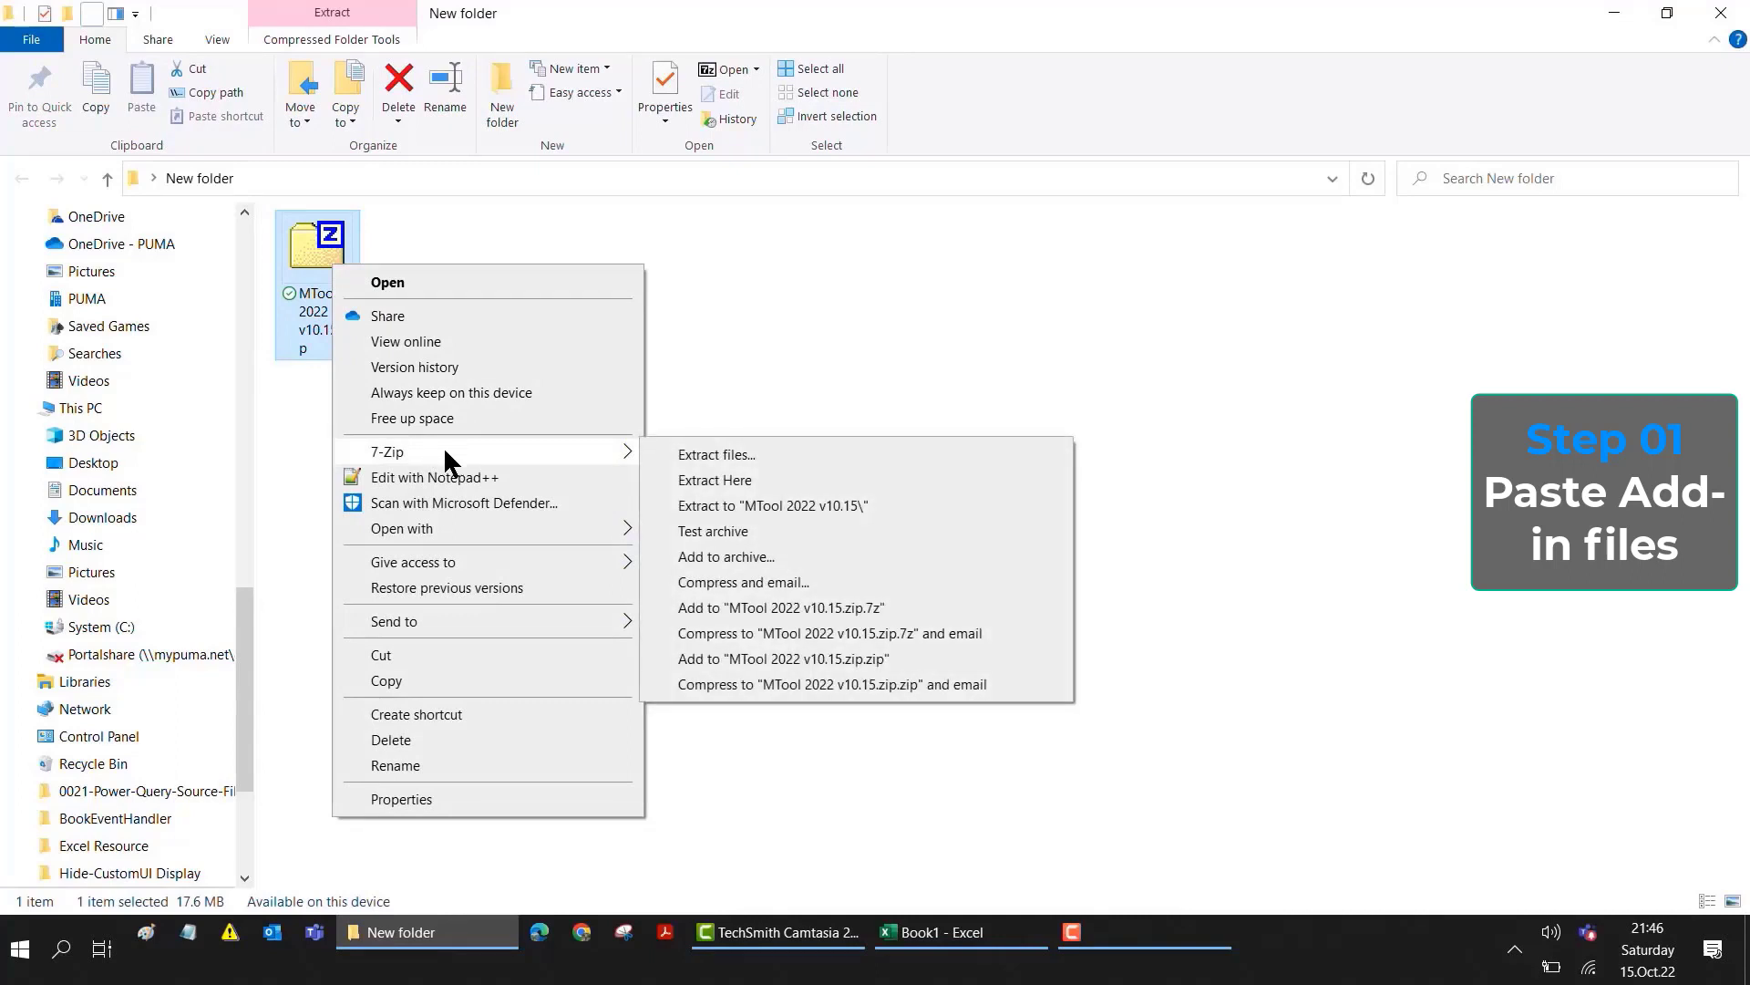
left_click(741, 505)
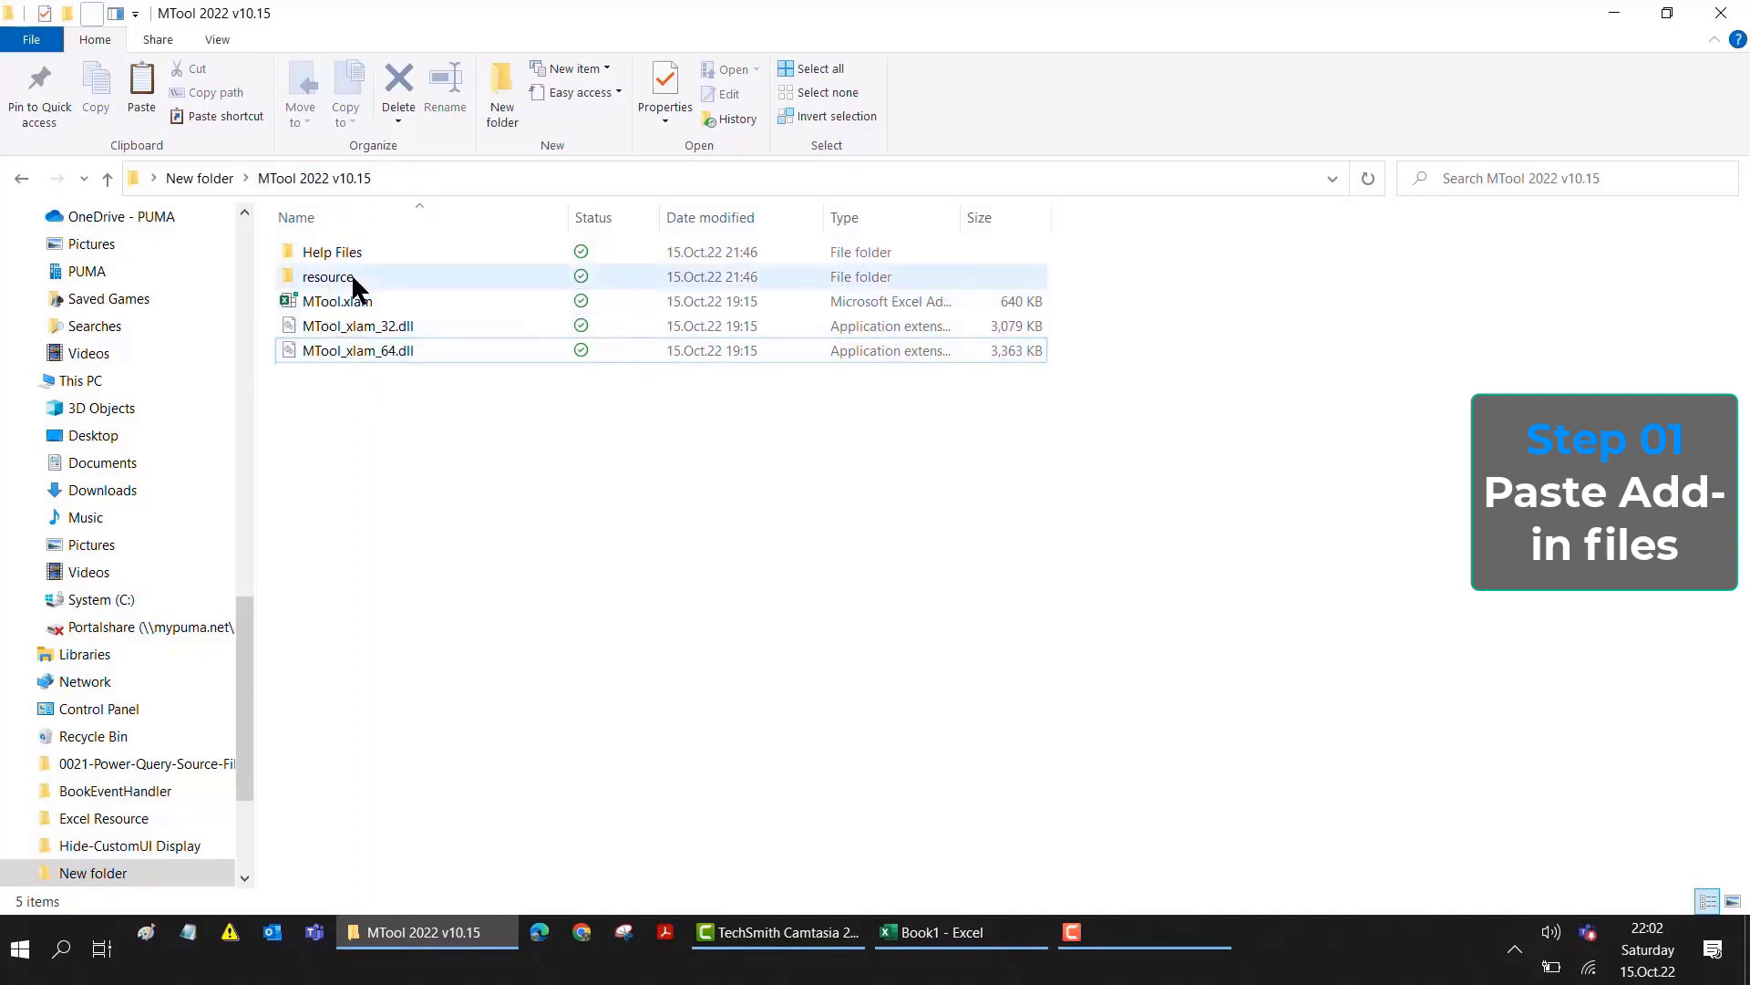
- Copy the resource folder, MTool.xlam, MTool_xlam_32.dll and MTool_xlam_64.dll
left_click(352, 273)
left_click(359, 300, "ctrl")
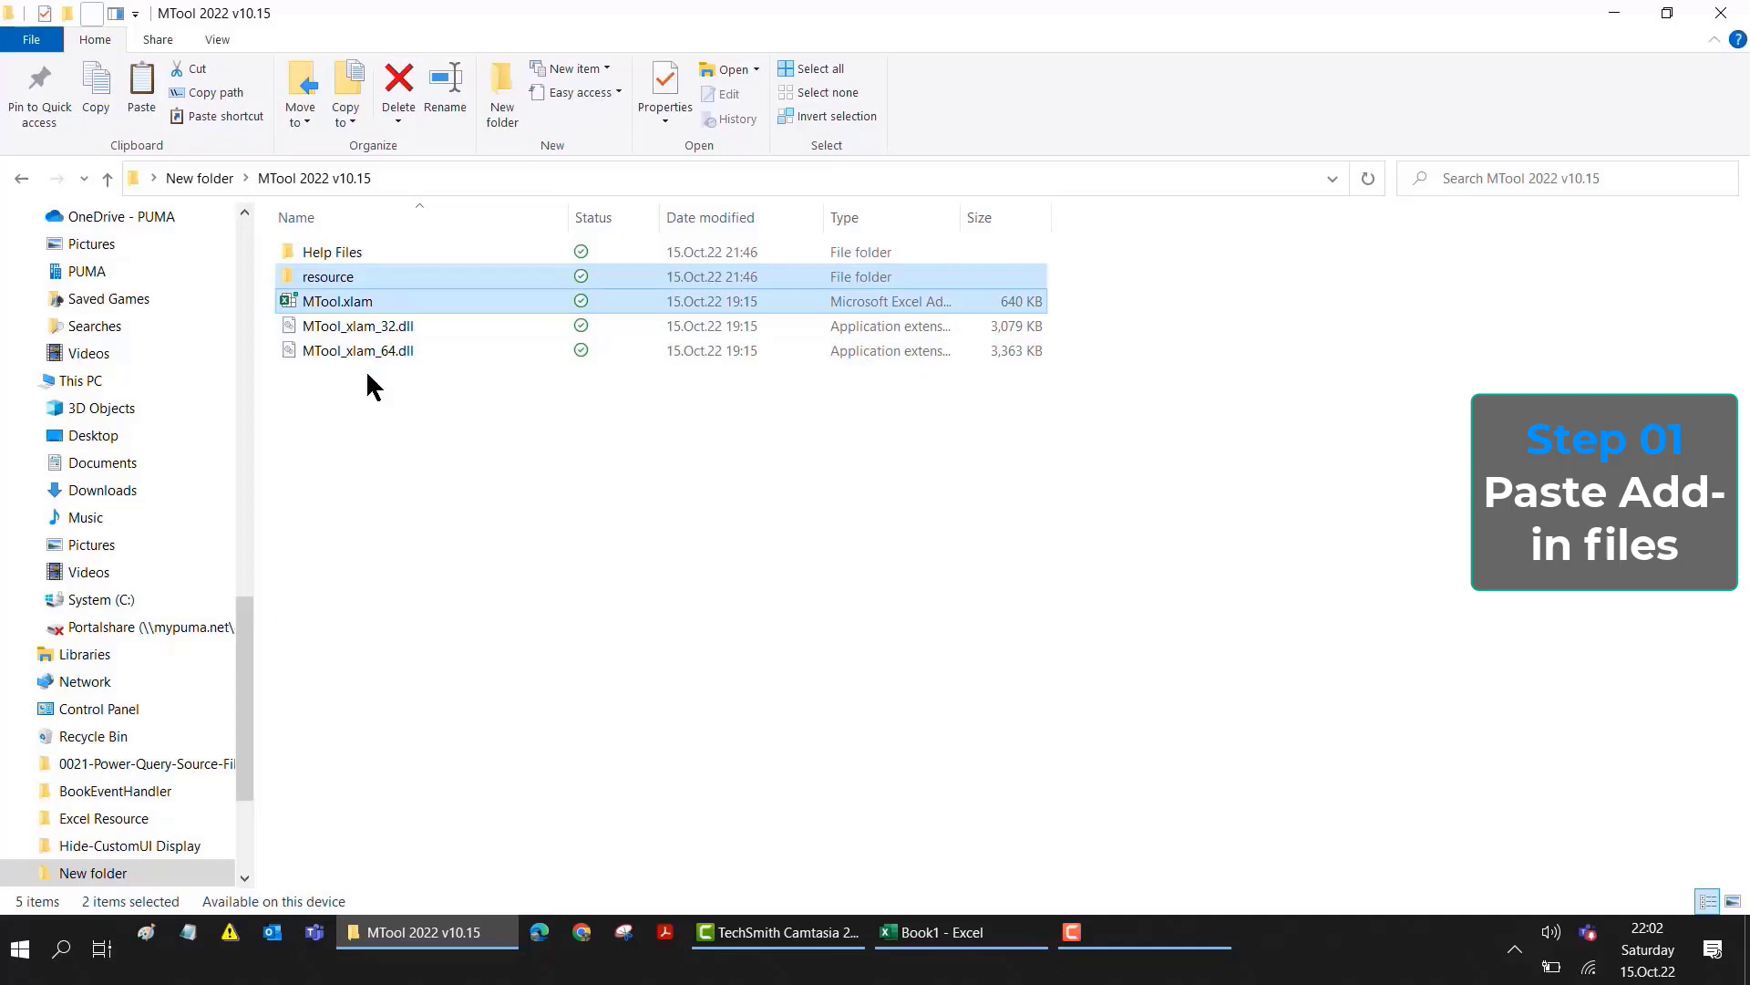
left_click(353, 327, "ctrl")
left_click(354, 349, "ctrl")
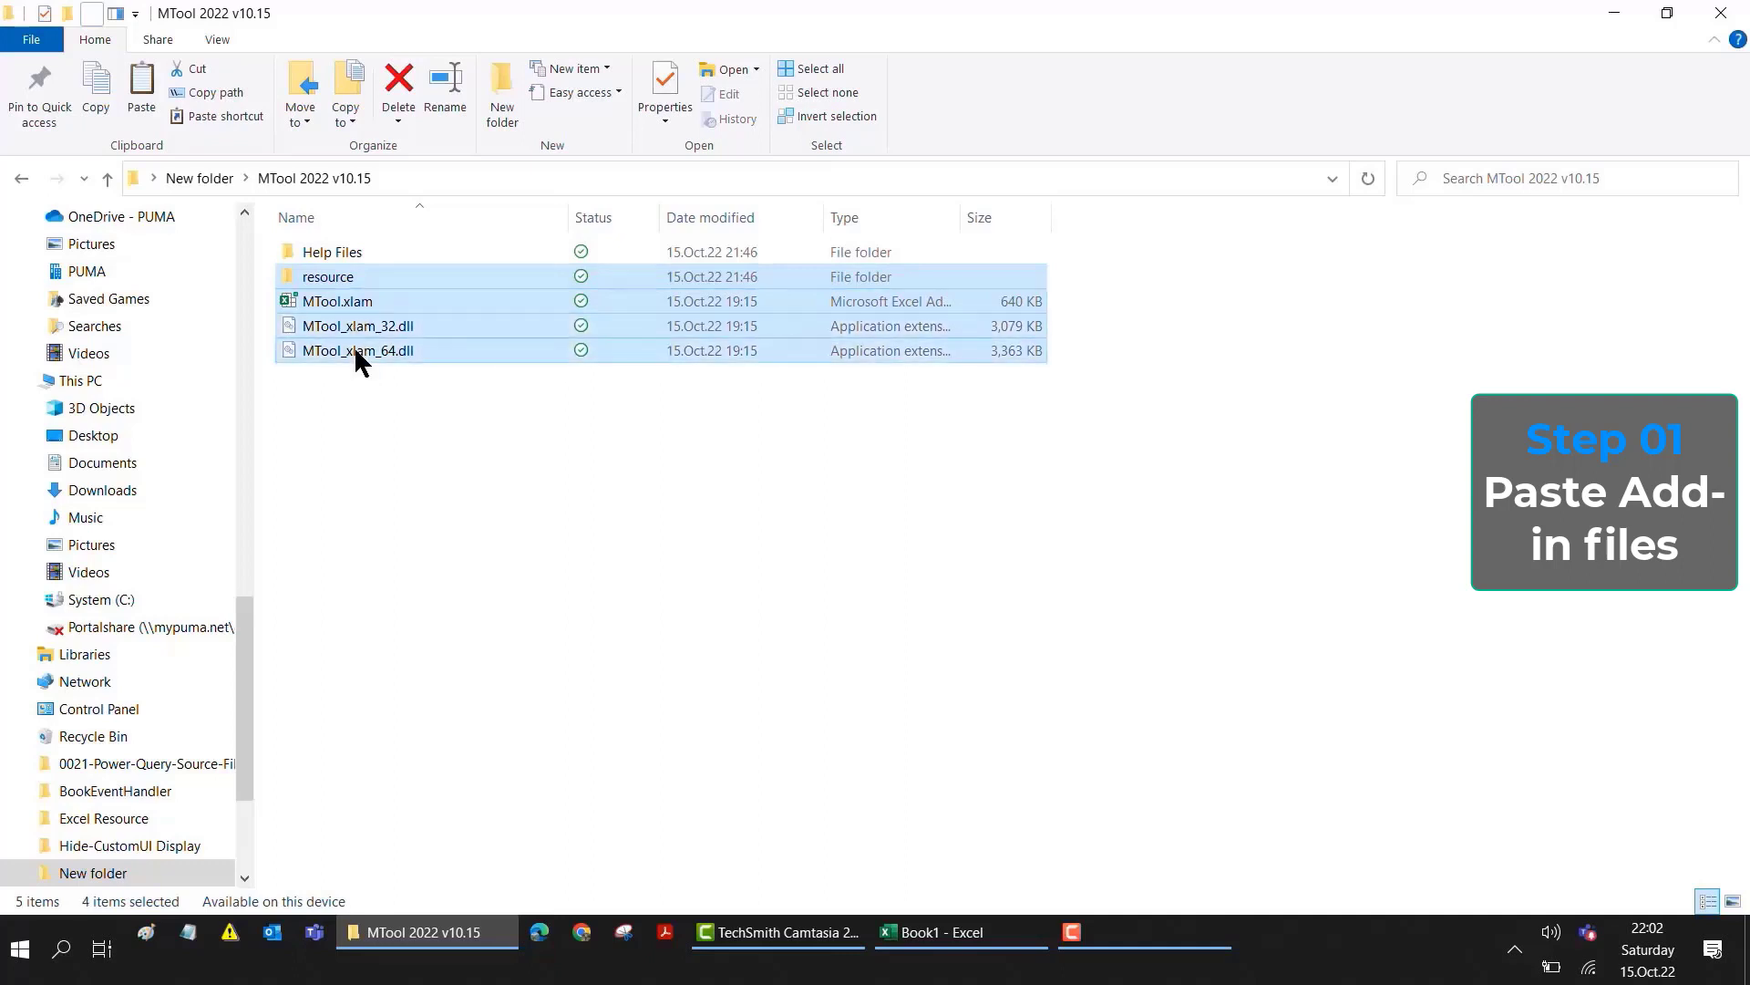
key("ctrl+c")
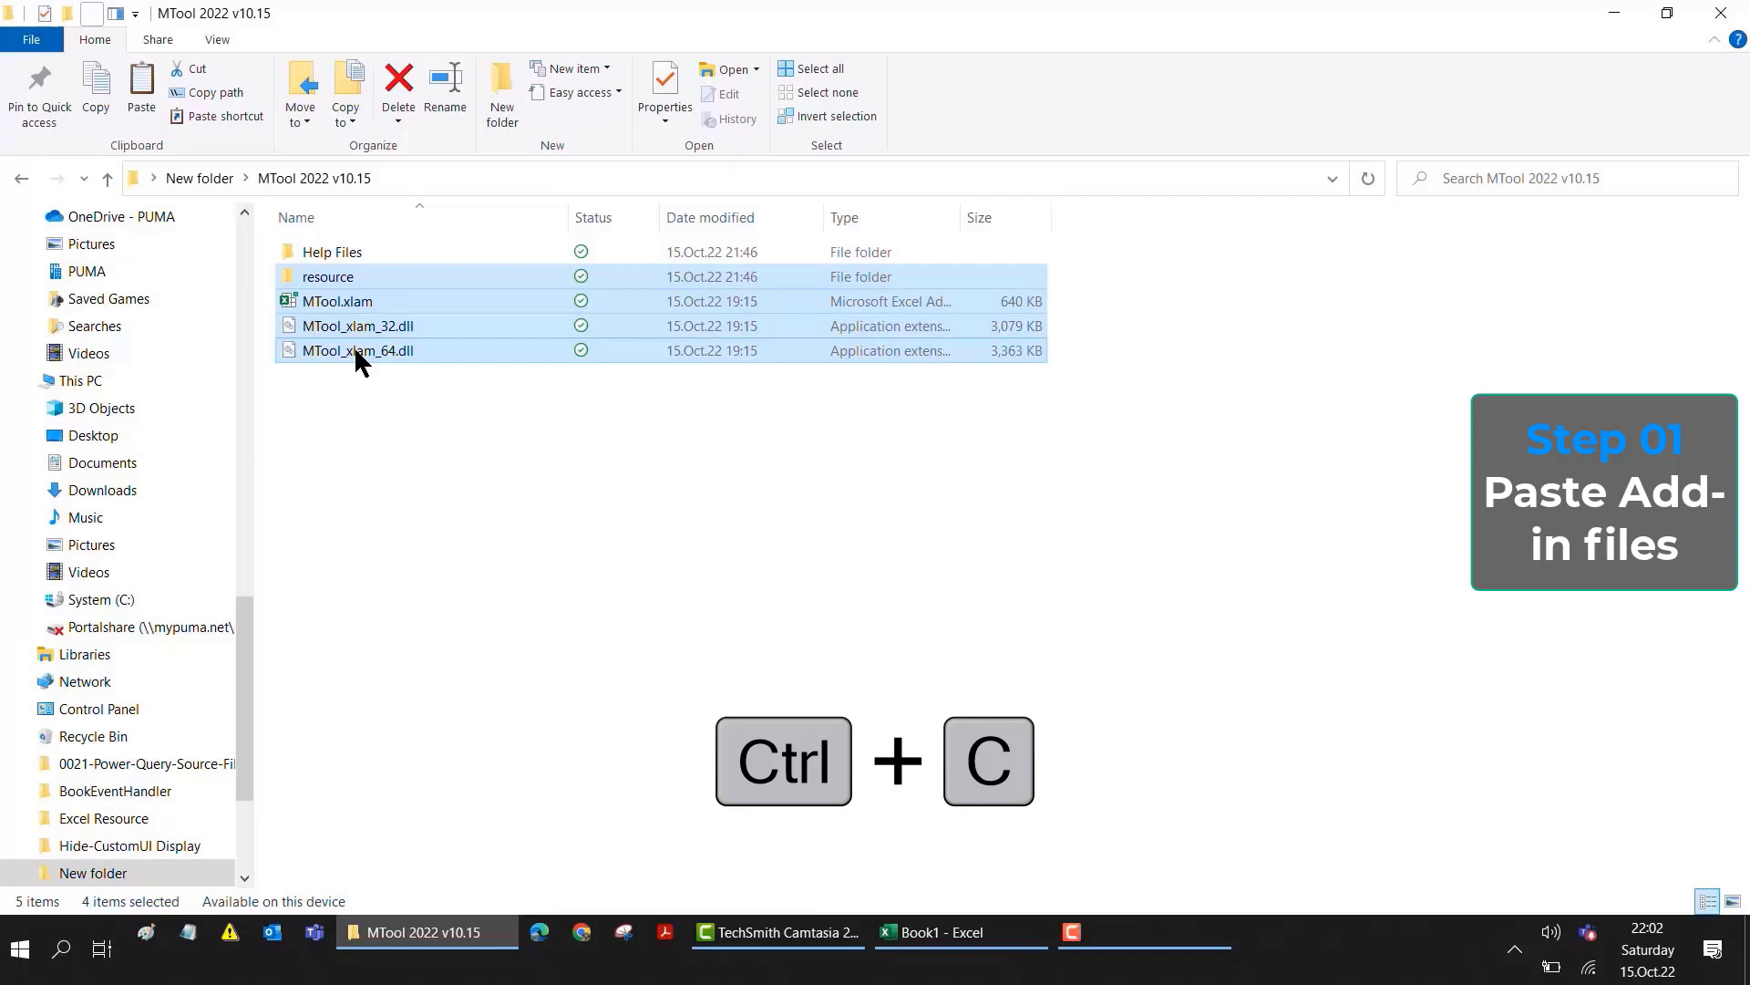
- Paste the MTool files into the AddIns folder and show All Files in Browse
left_click(950, 944)
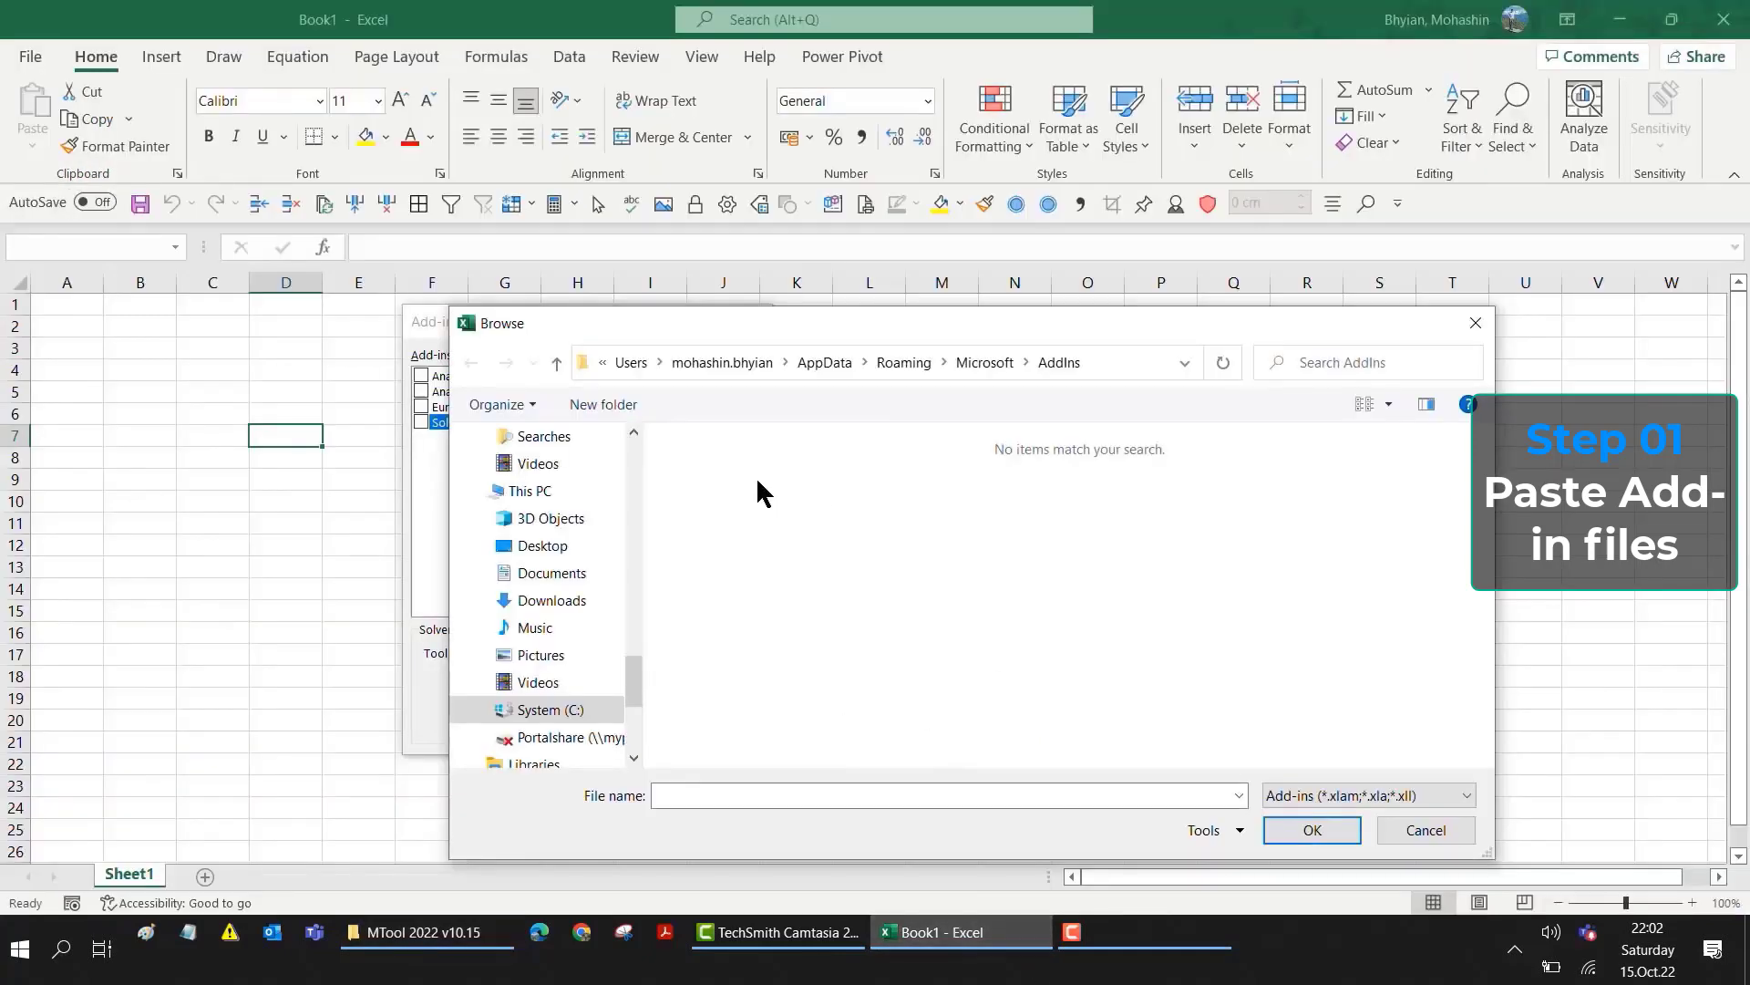
key("ctrl+v")
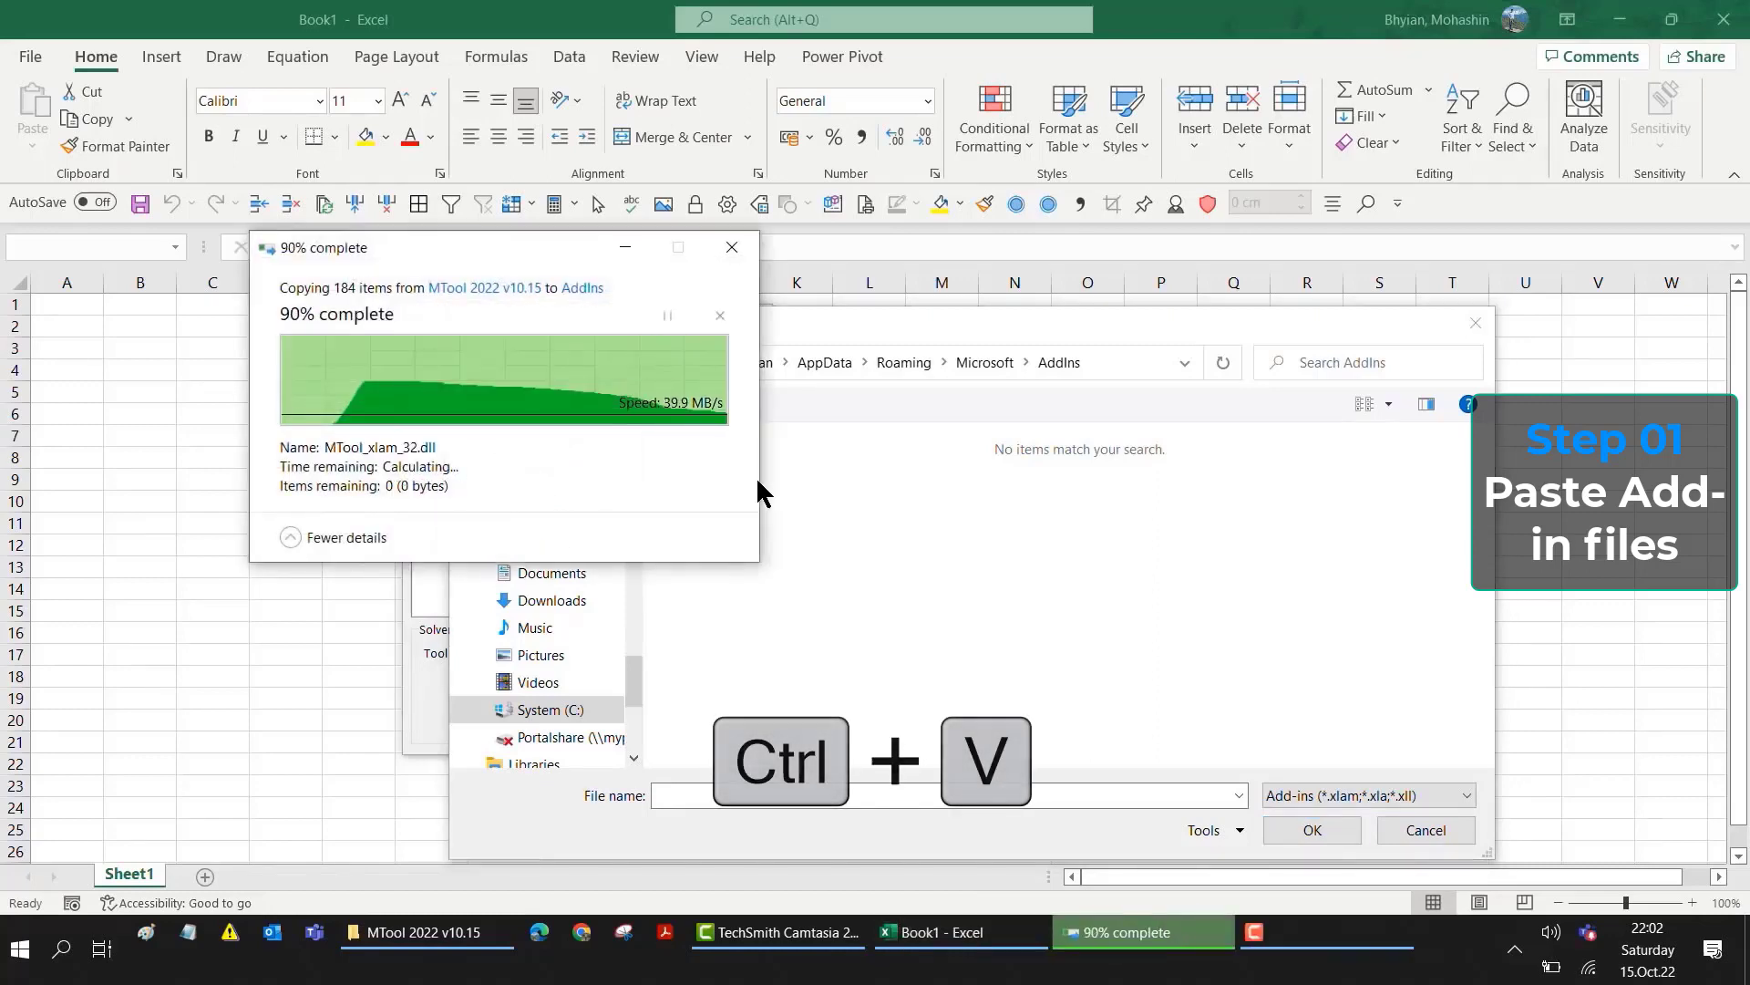
left_click(1331, 794)
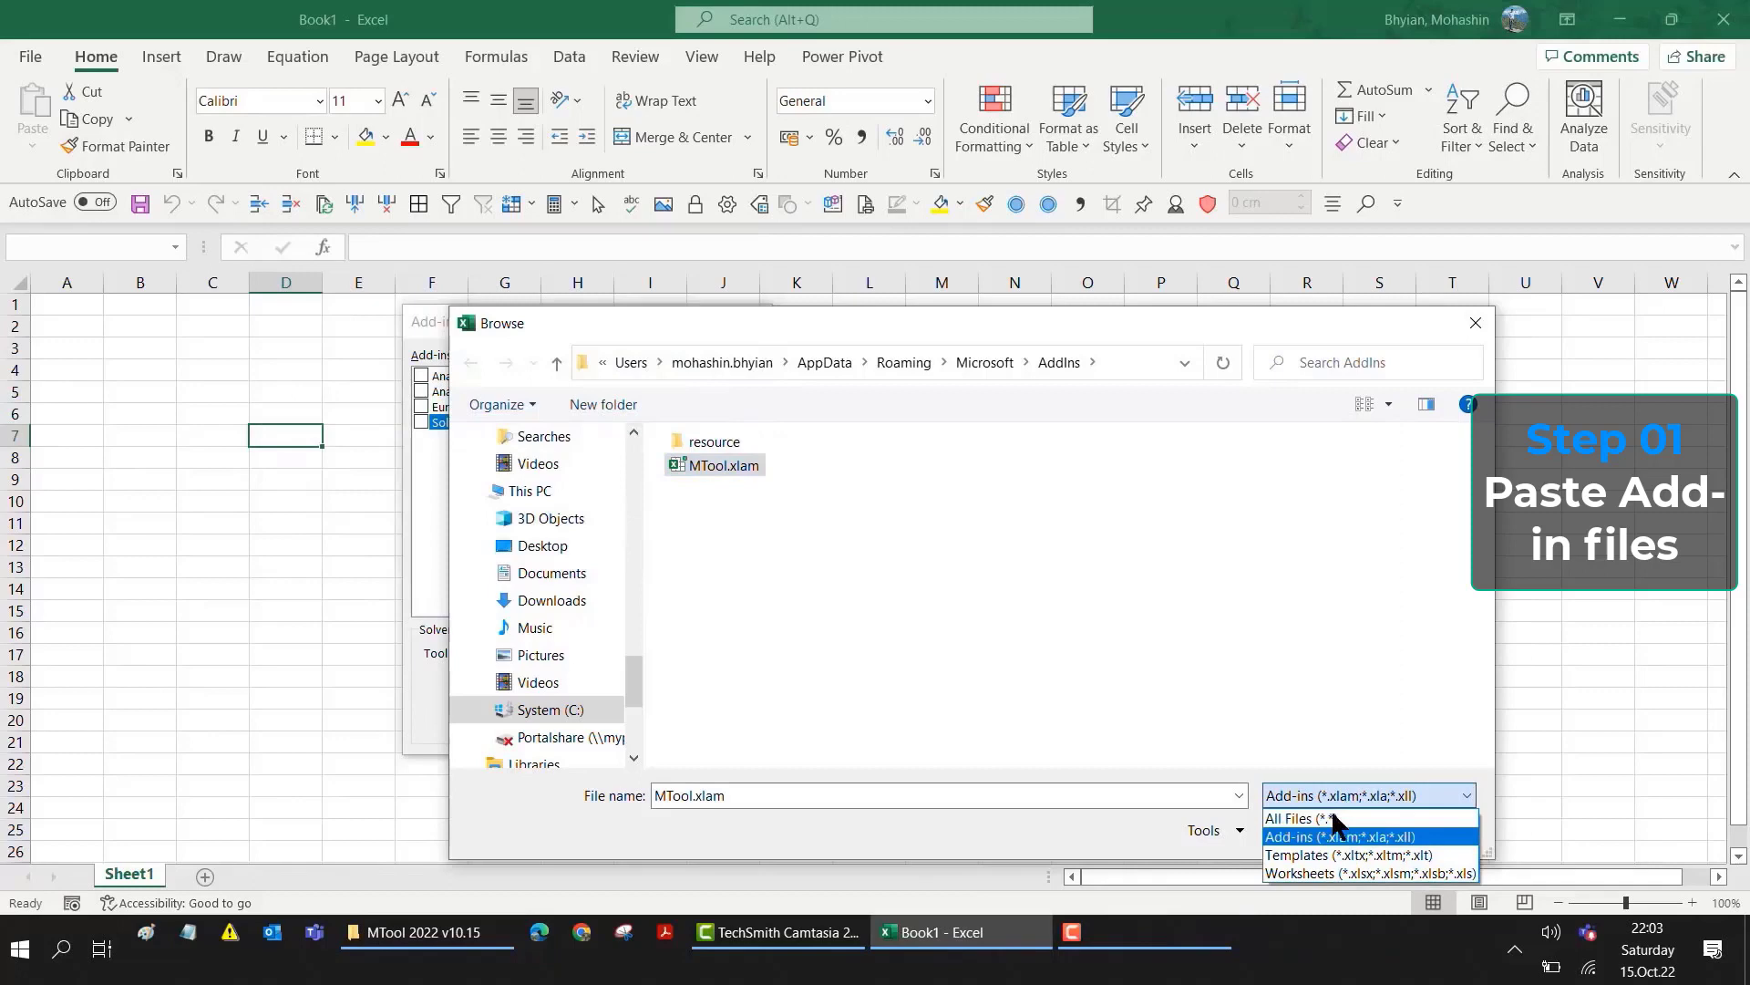
left_click(1331, 817)
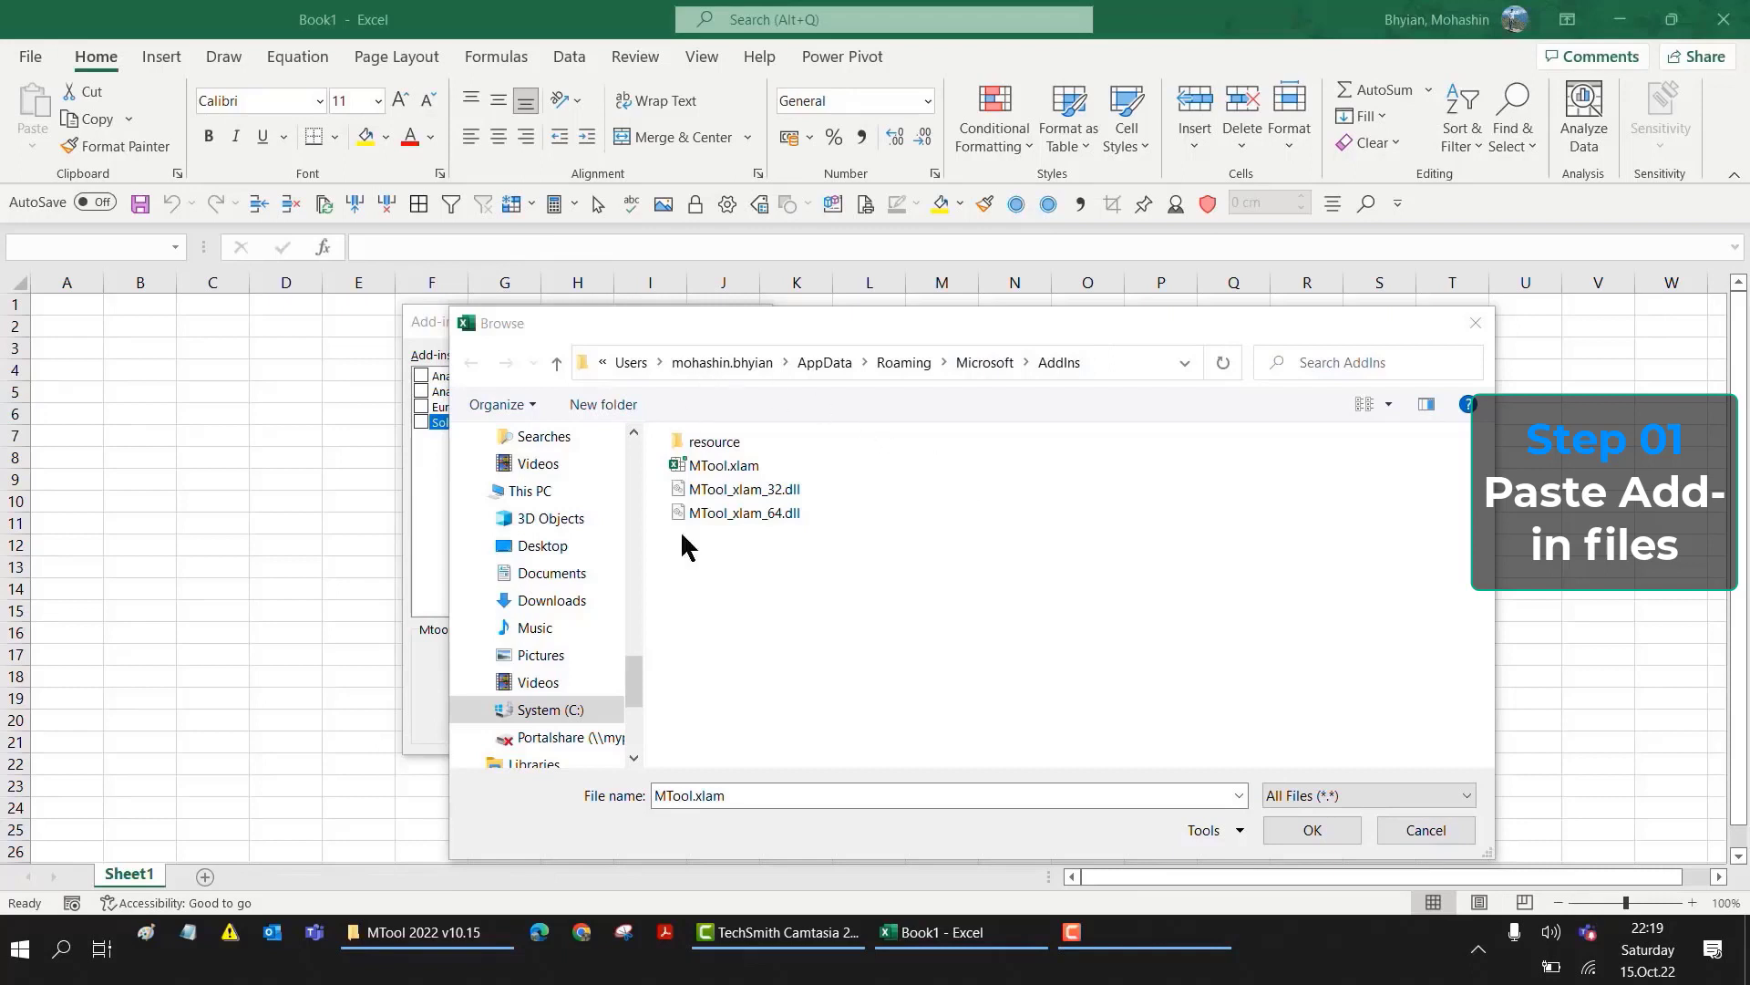
- Copy the AddIns folder path from the address bar into a new Notepad window
left_click(1107, 362)
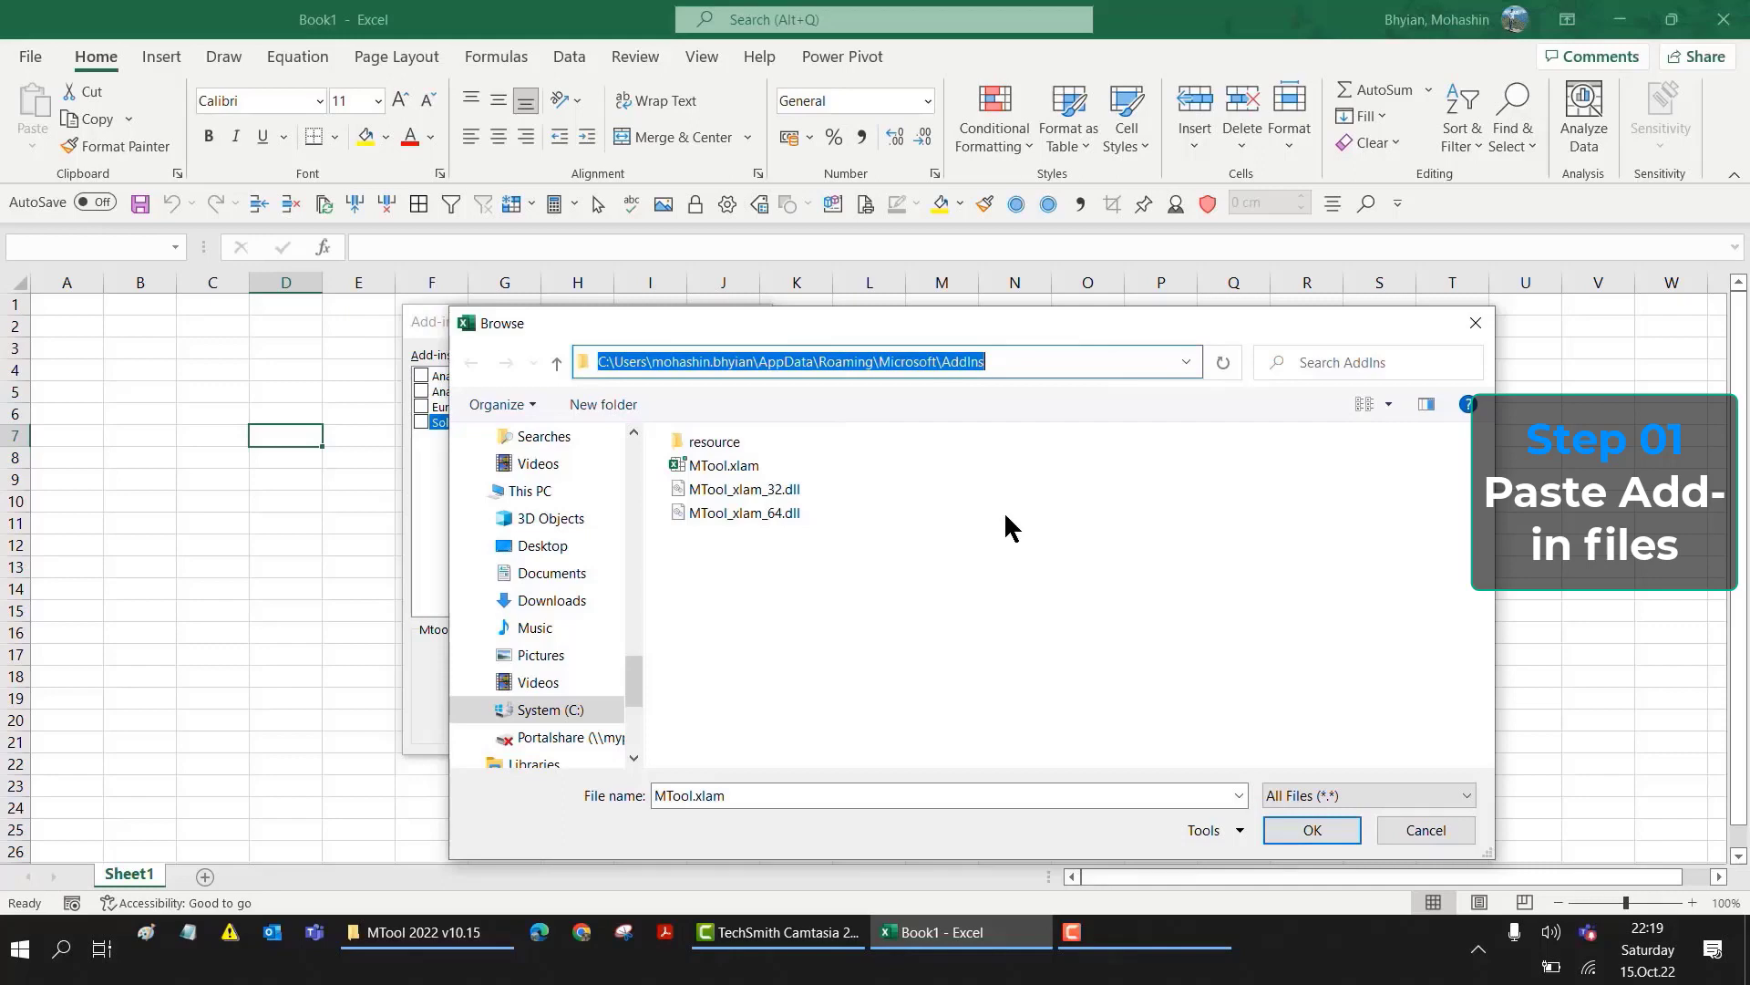
key("ctrl+c")
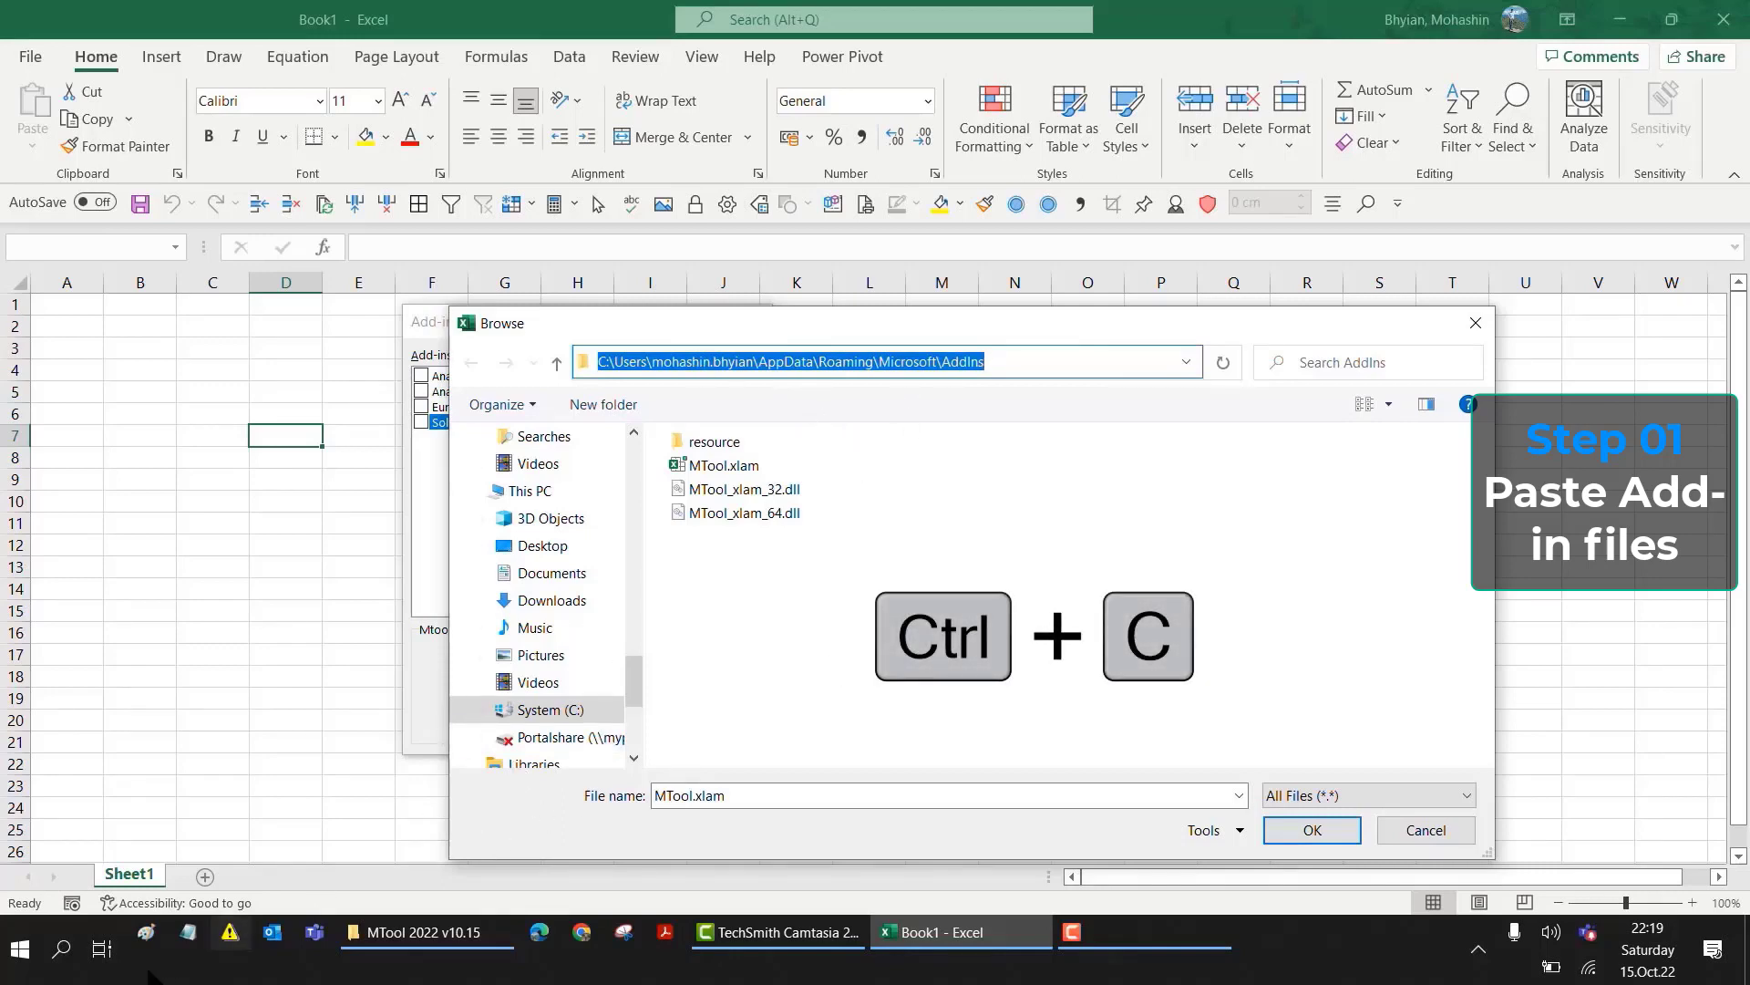
left_click(187, 931)
key("ctrl+v")
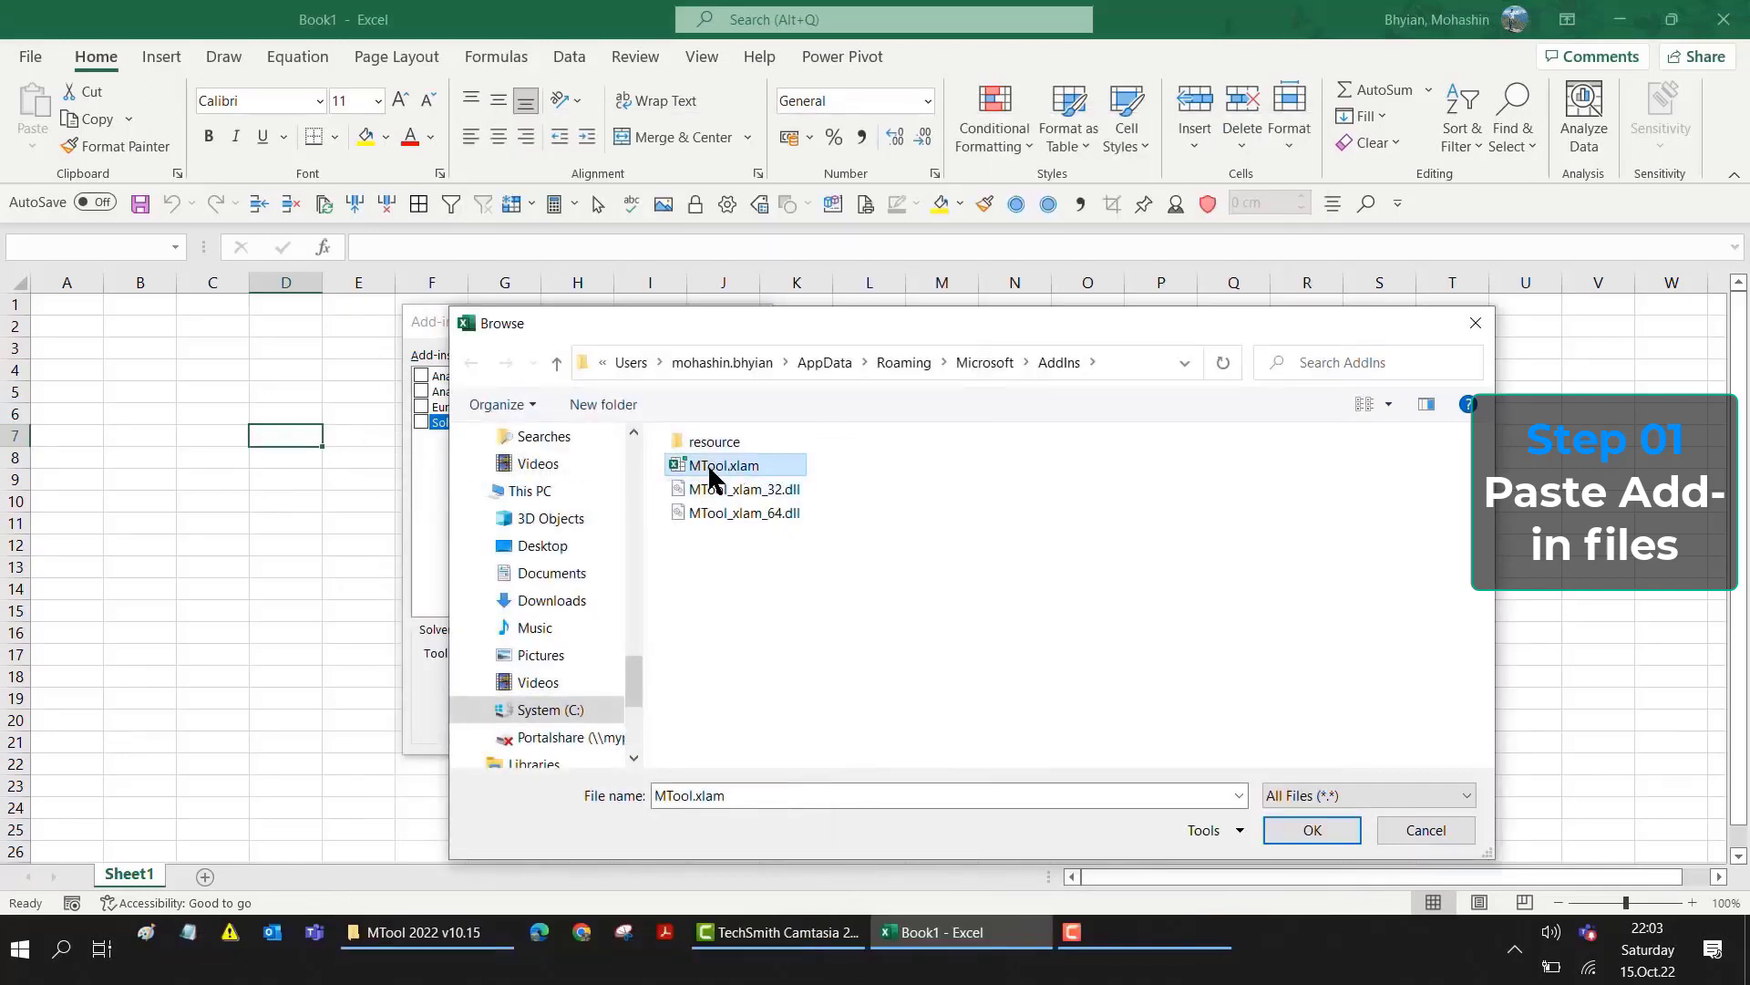
- Load MTool.xlam, confirm the Add-ins dialog, and switch to the new MTool ribbon tab
left_click(1329, 830)
left_click(730, 381)
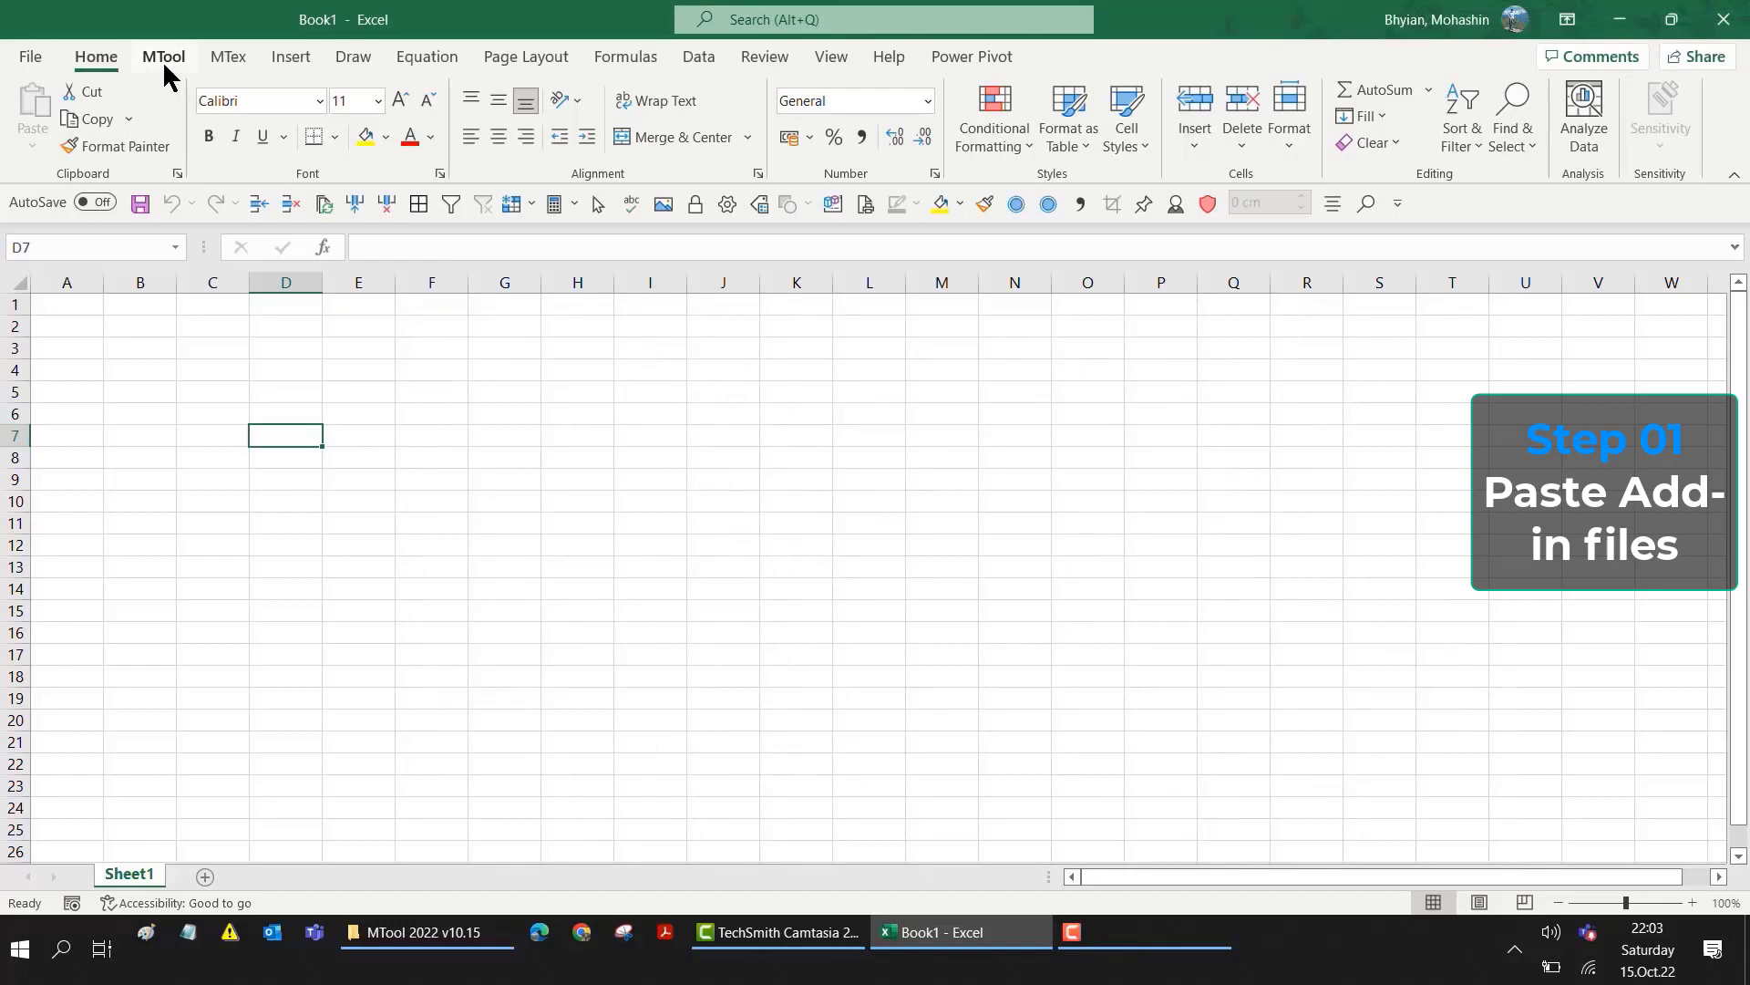
left_click(166, 58)
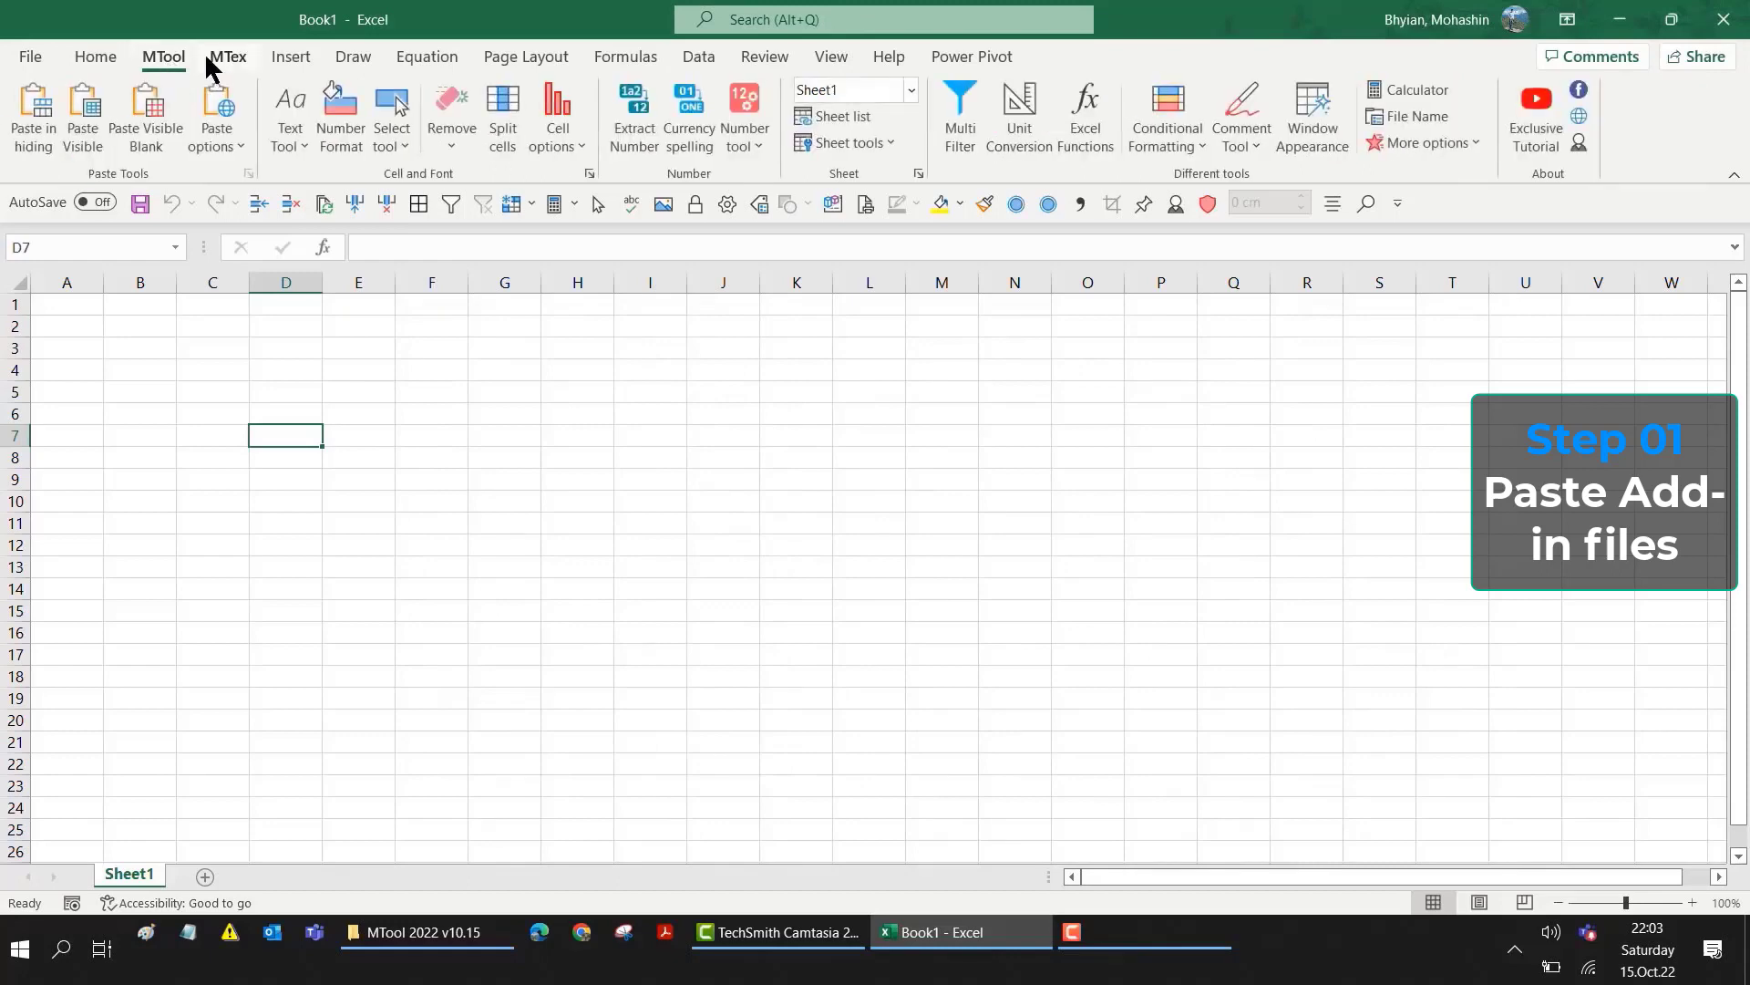
left_click(106, 56)
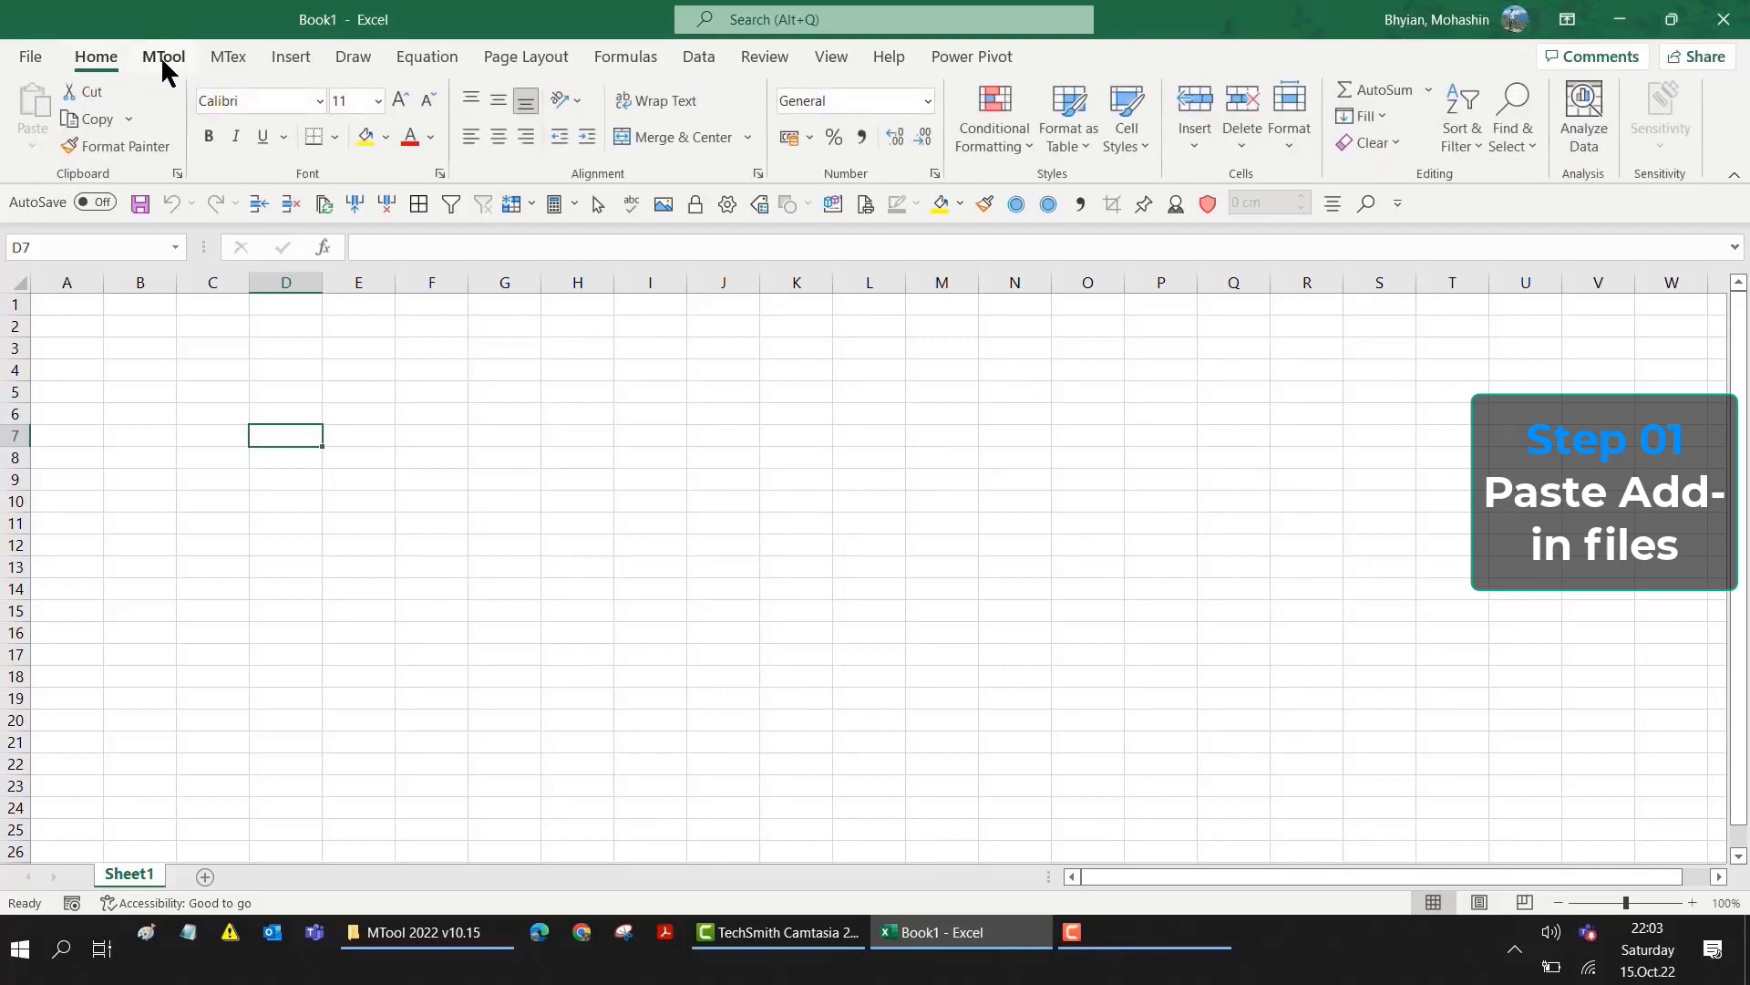
left_click(164, 59)
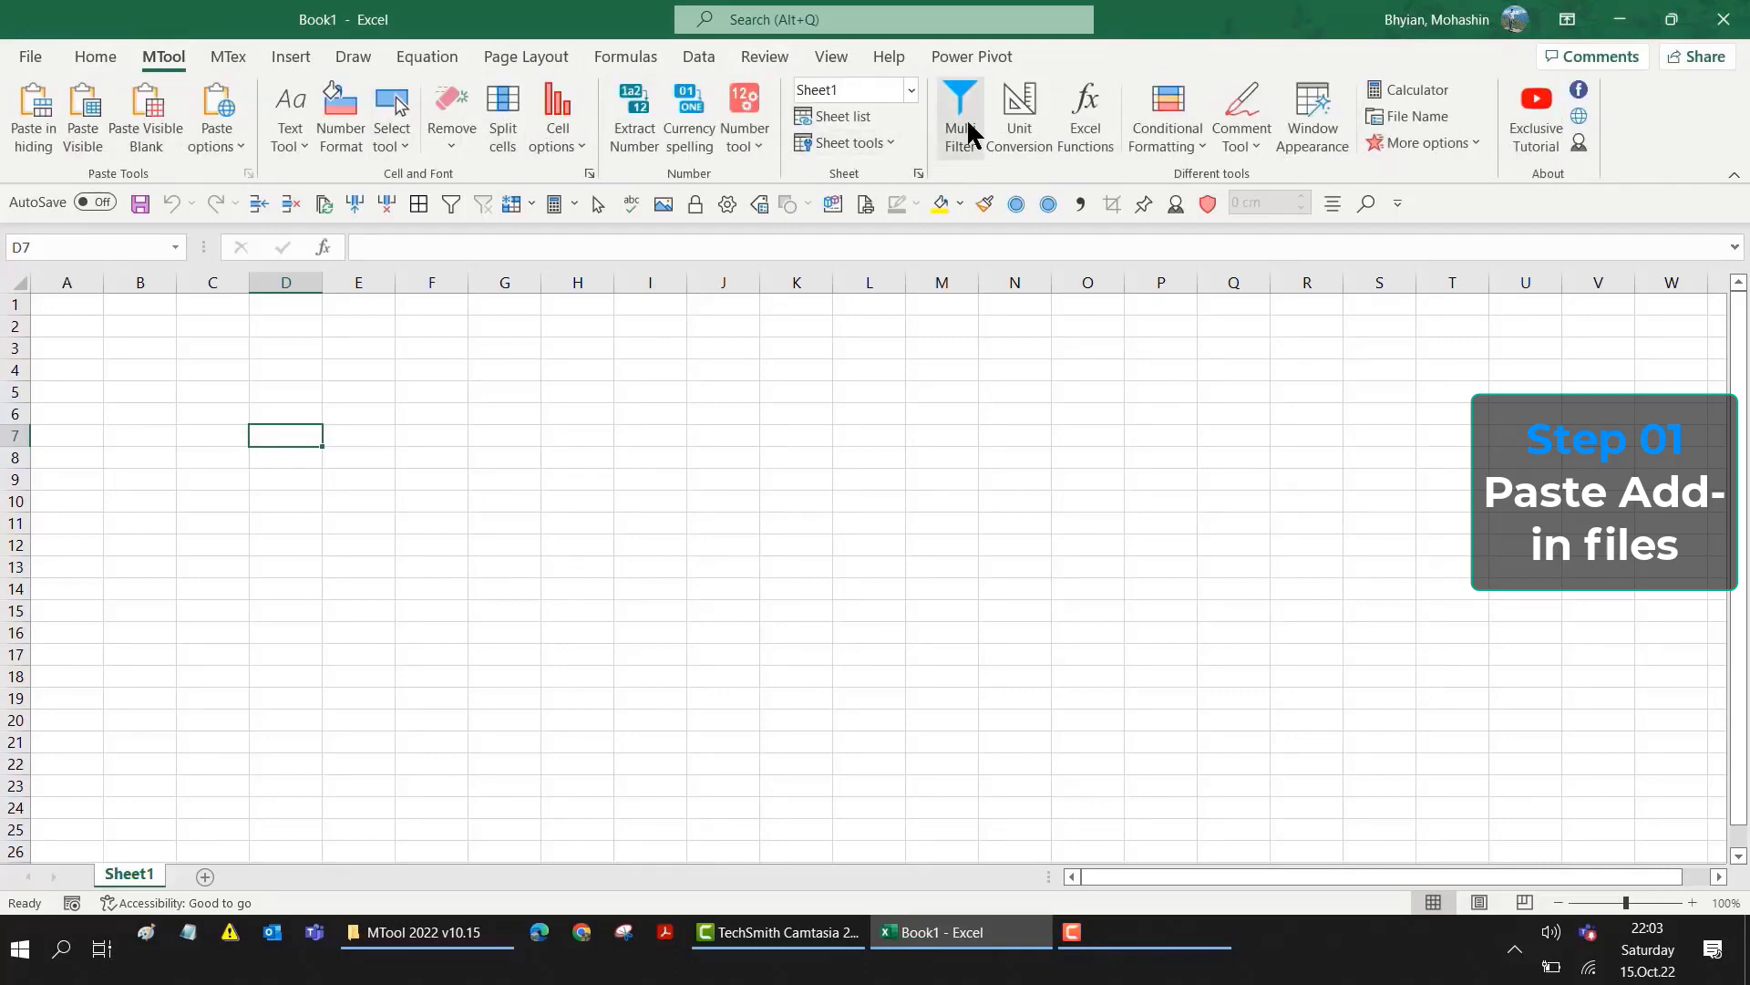
- Launch Unit Conversion, tick both terms checkboxes, and choose Agree and Proceed
left_click(1024, 118)
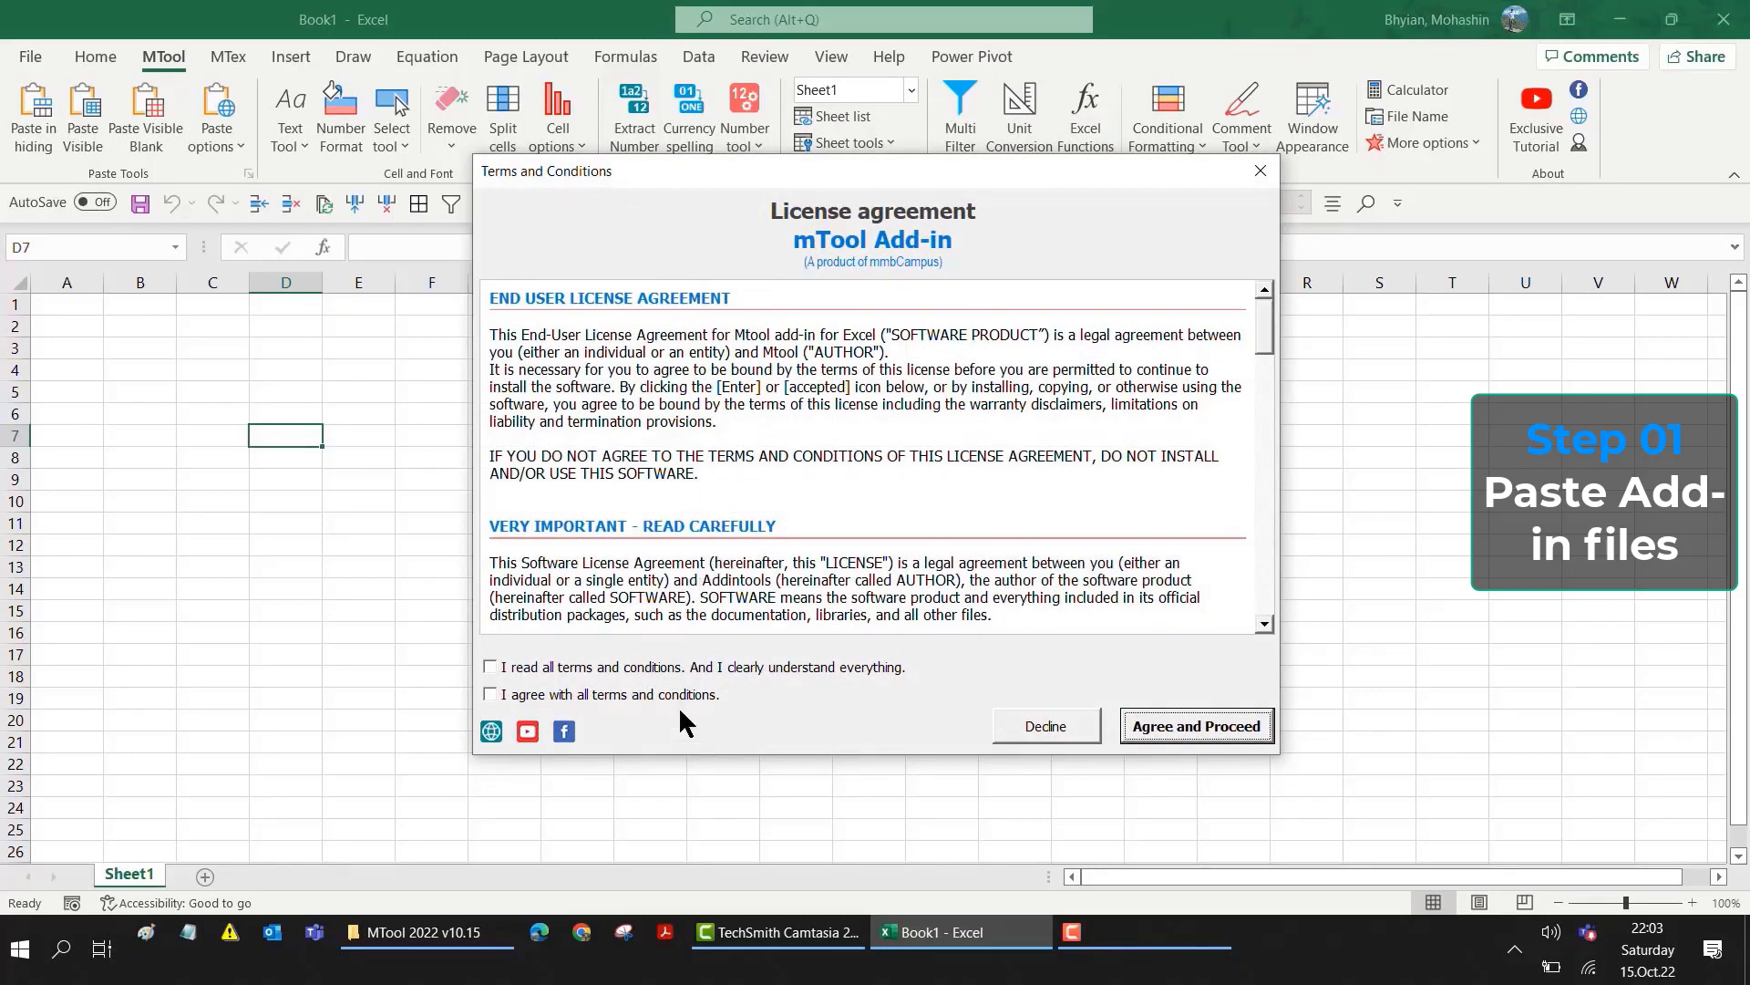
left_click(652, 669)
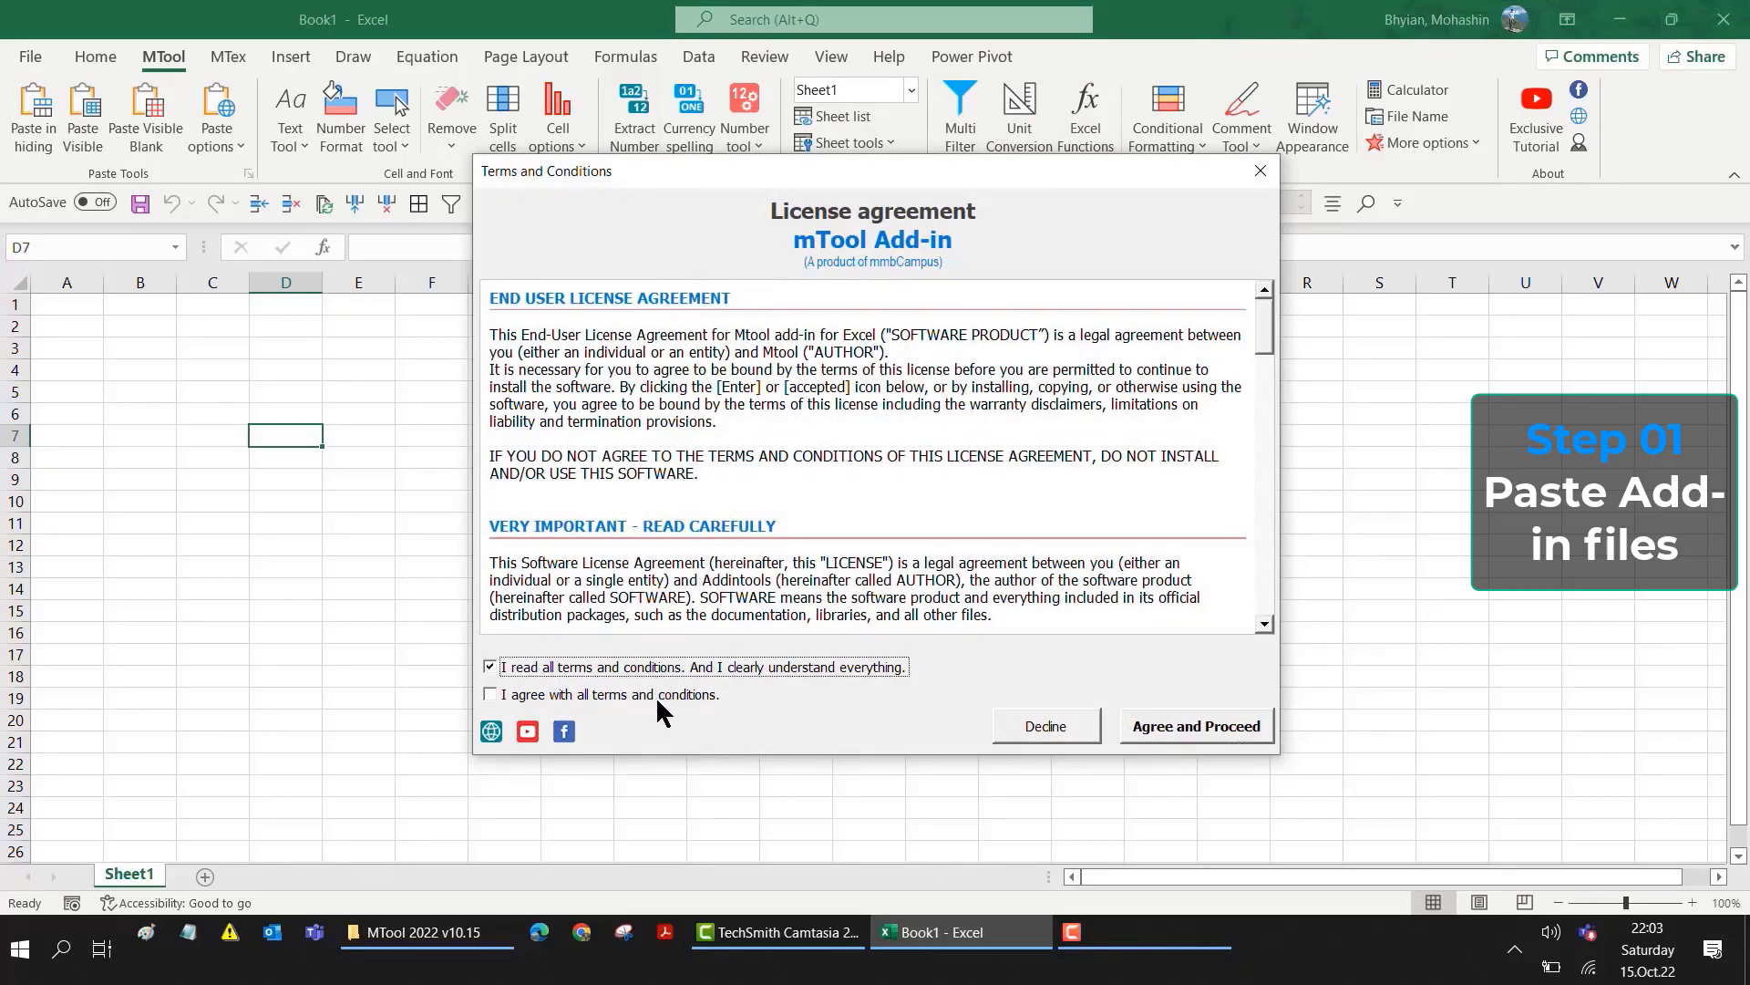
left_click(655, 697)
left_click(1174, 734)
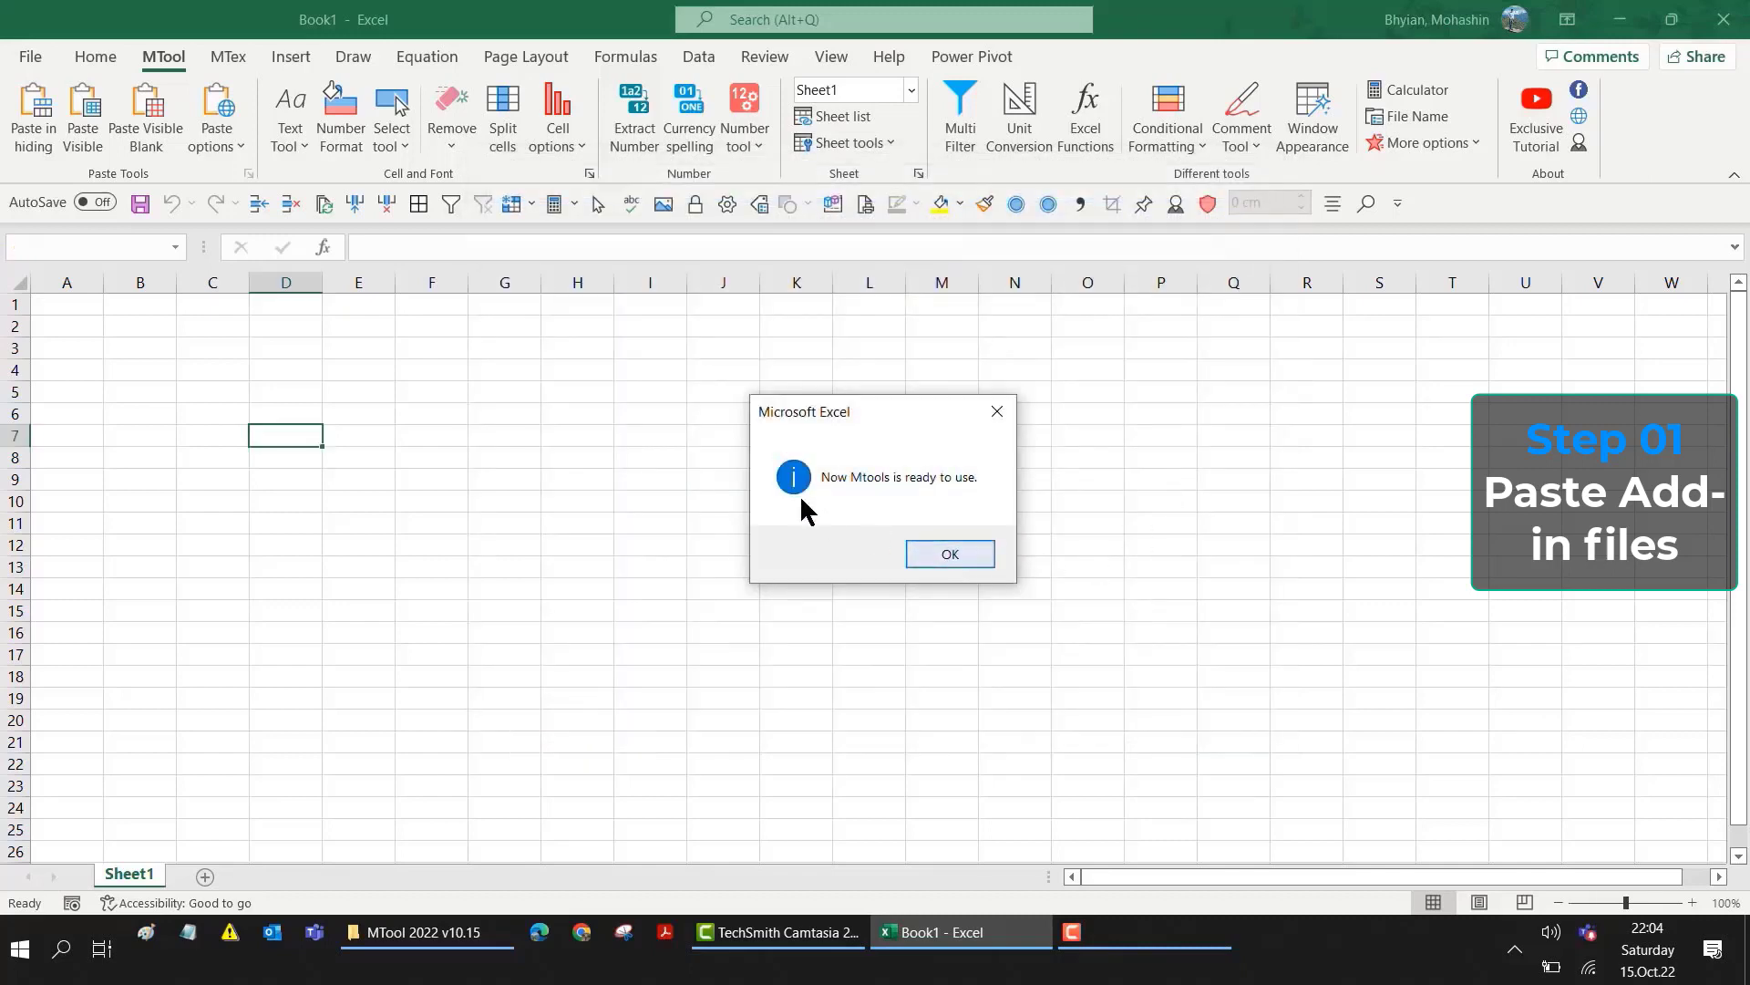
- Dismiss the MTools ready message, then open and close Unit Conversion
left_click(948, 554)
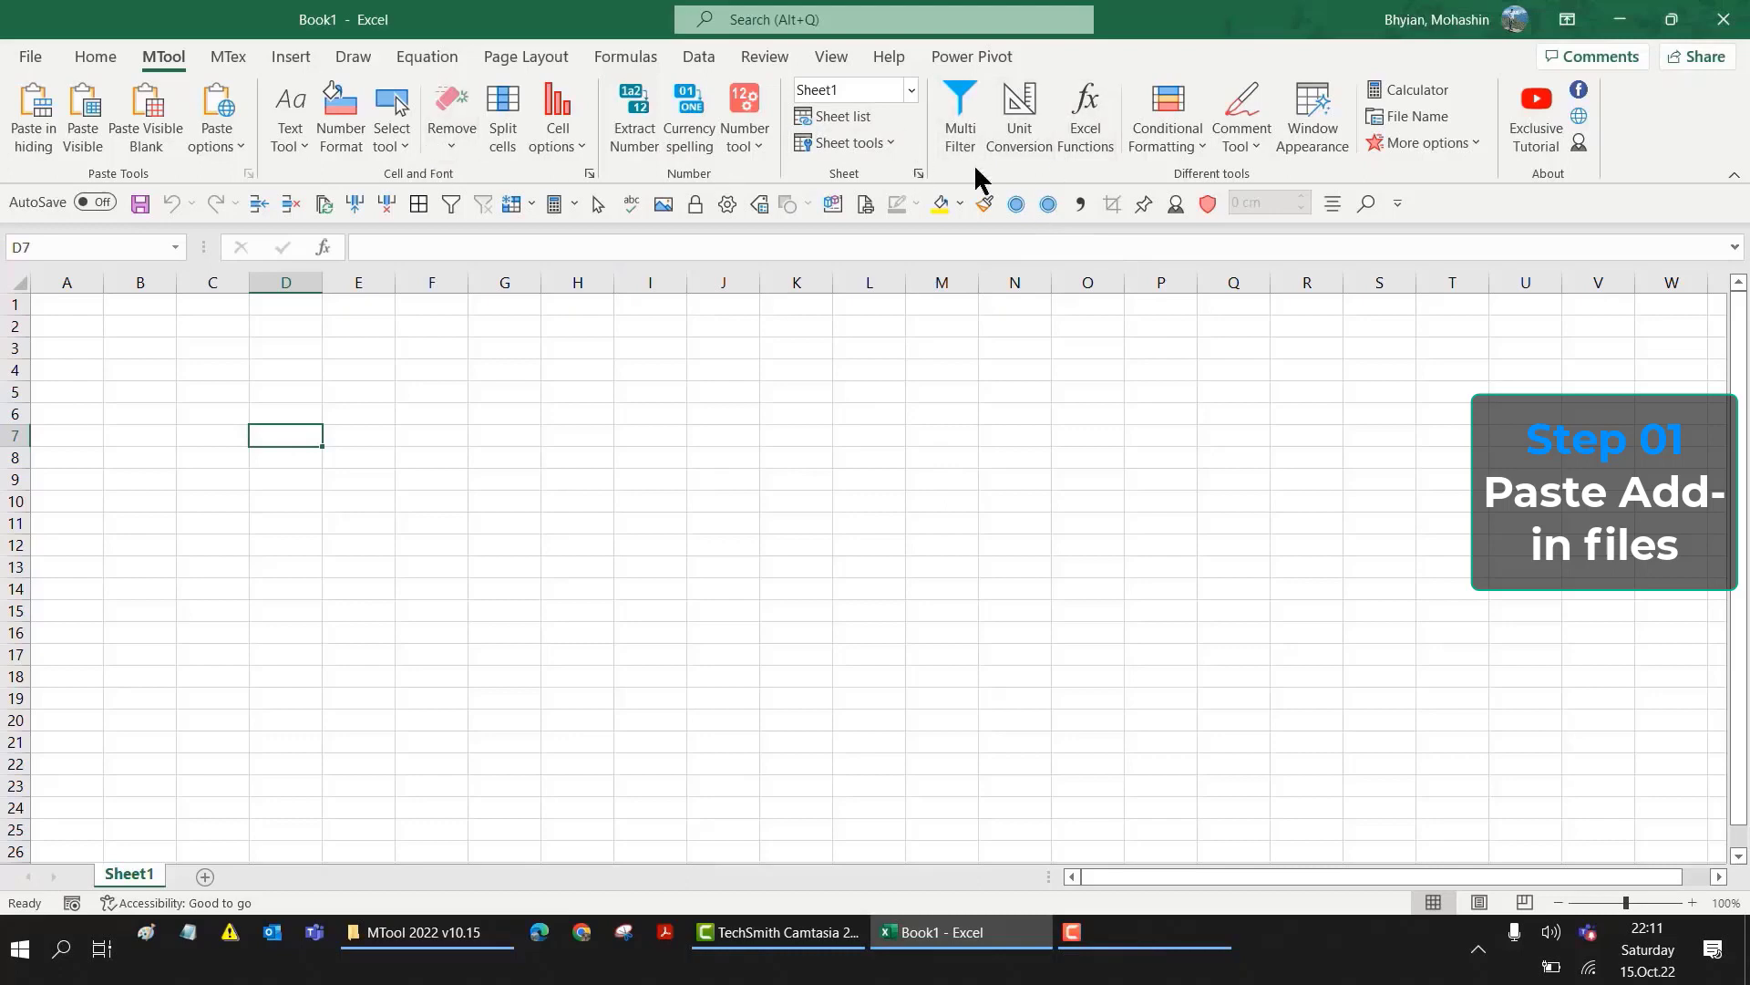
left_click(1026, 128)
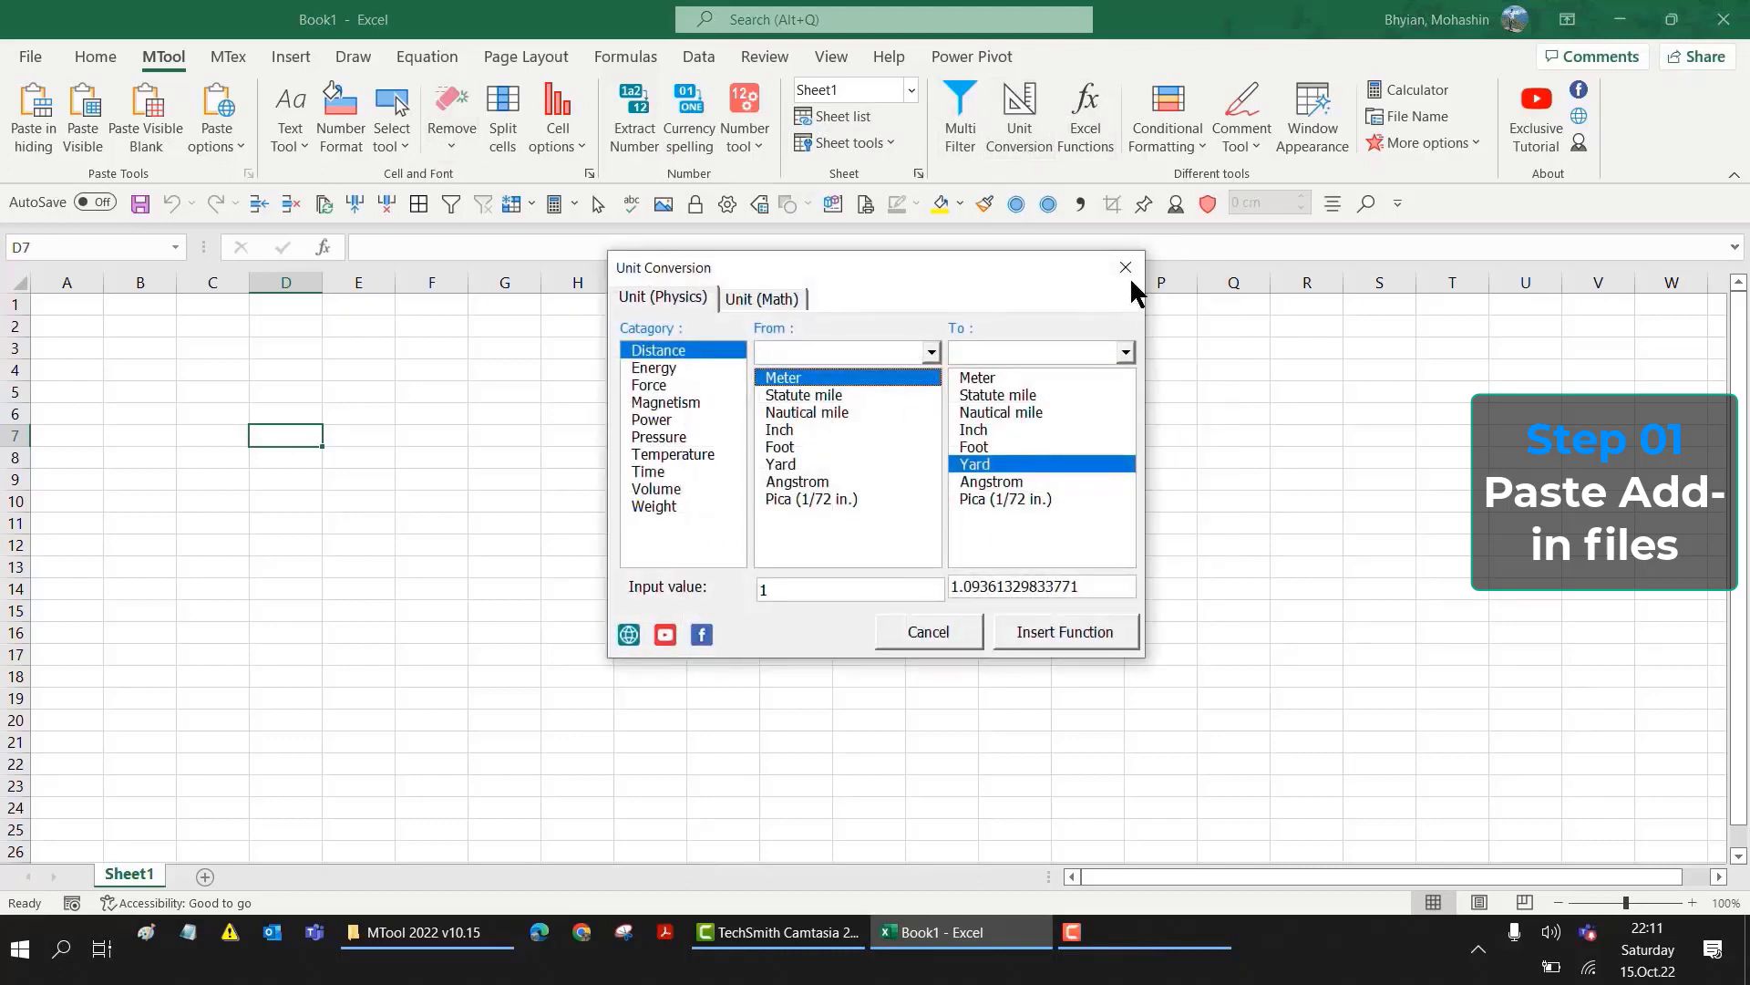
left_click(1126, 267)
- Open MTool's Excel Functions list, scroll through it, and close it
left_click(1099, 128)
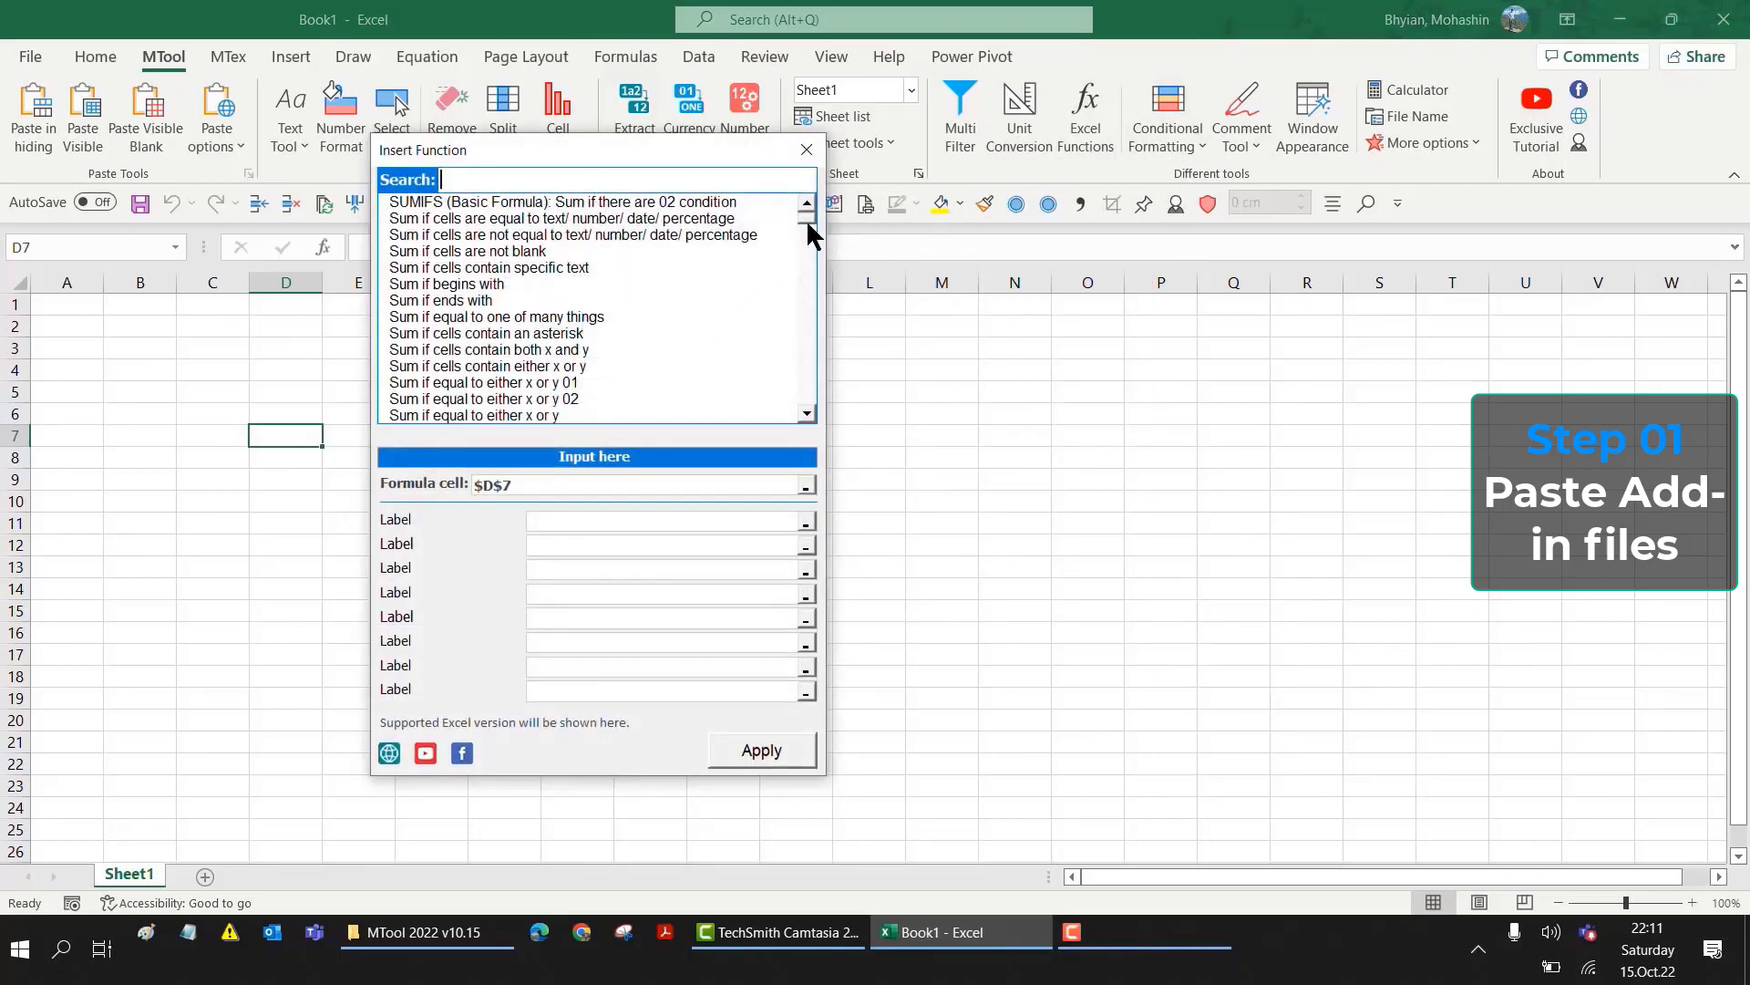
mouse_move(807, 225)
left_mouse_down()
mouse_move(807, 301)
mouse_move(808, 196)
left_mouse_up()
left_click(806, 149)
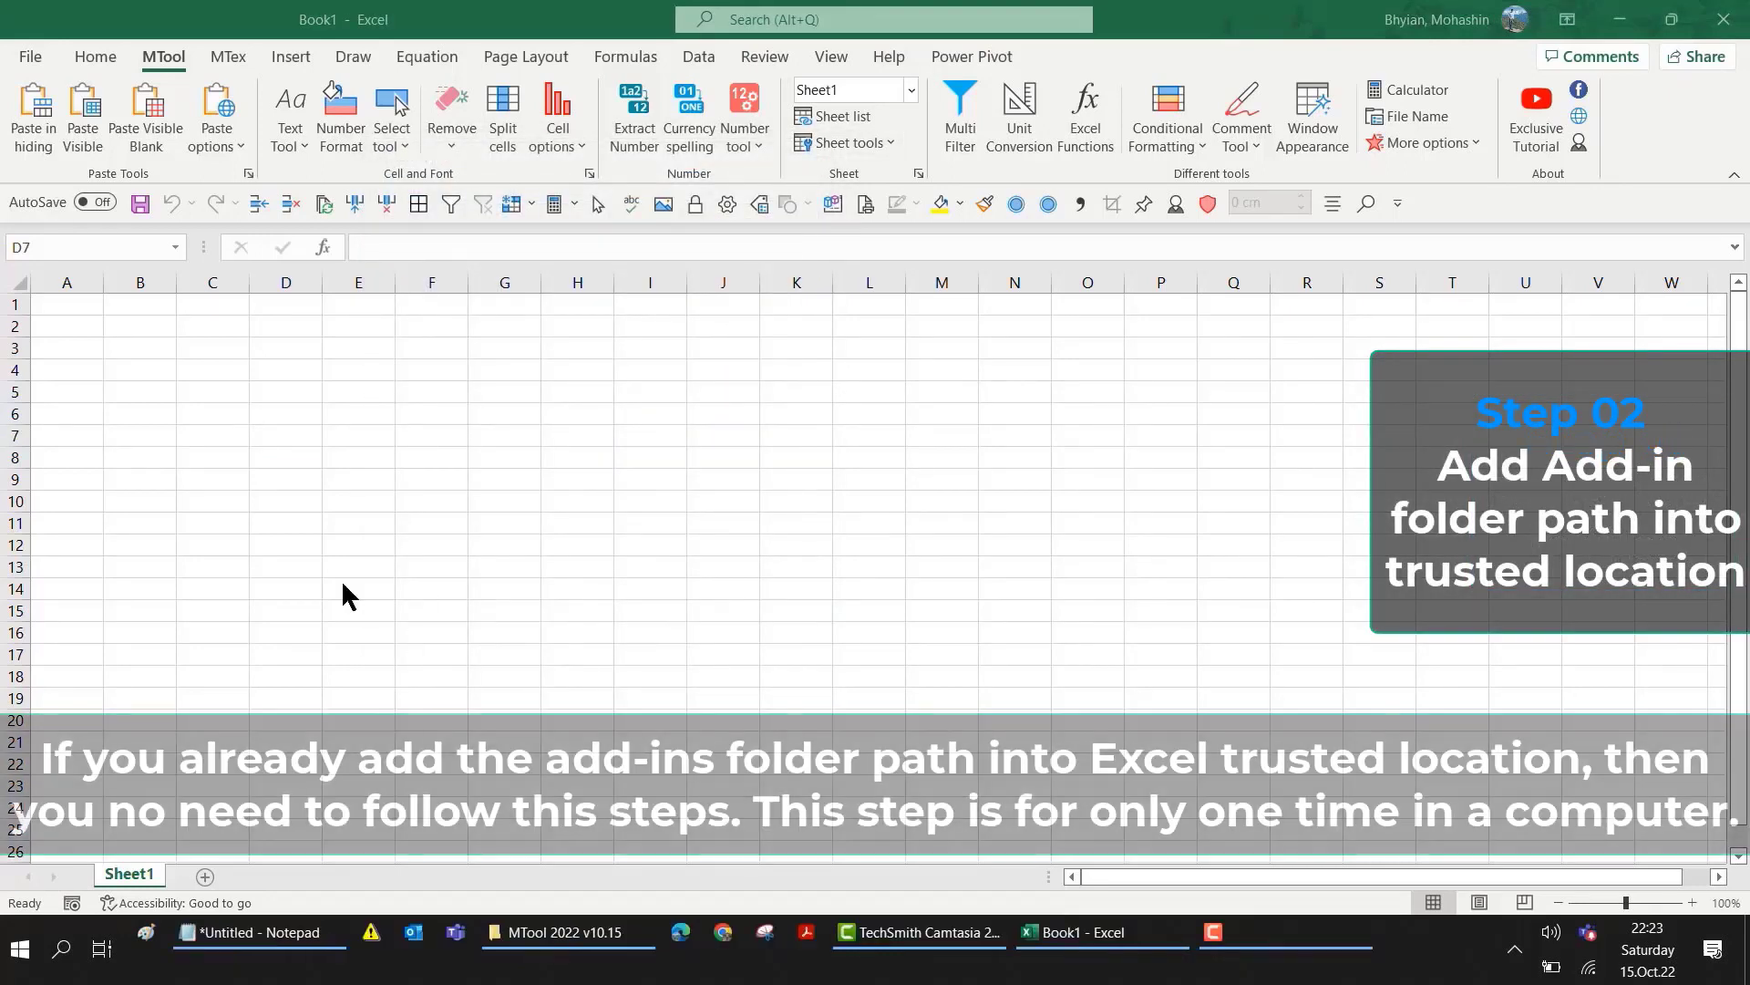
- Bring Notepad forward and select the full AddIns folder path
left_click(310, 932)
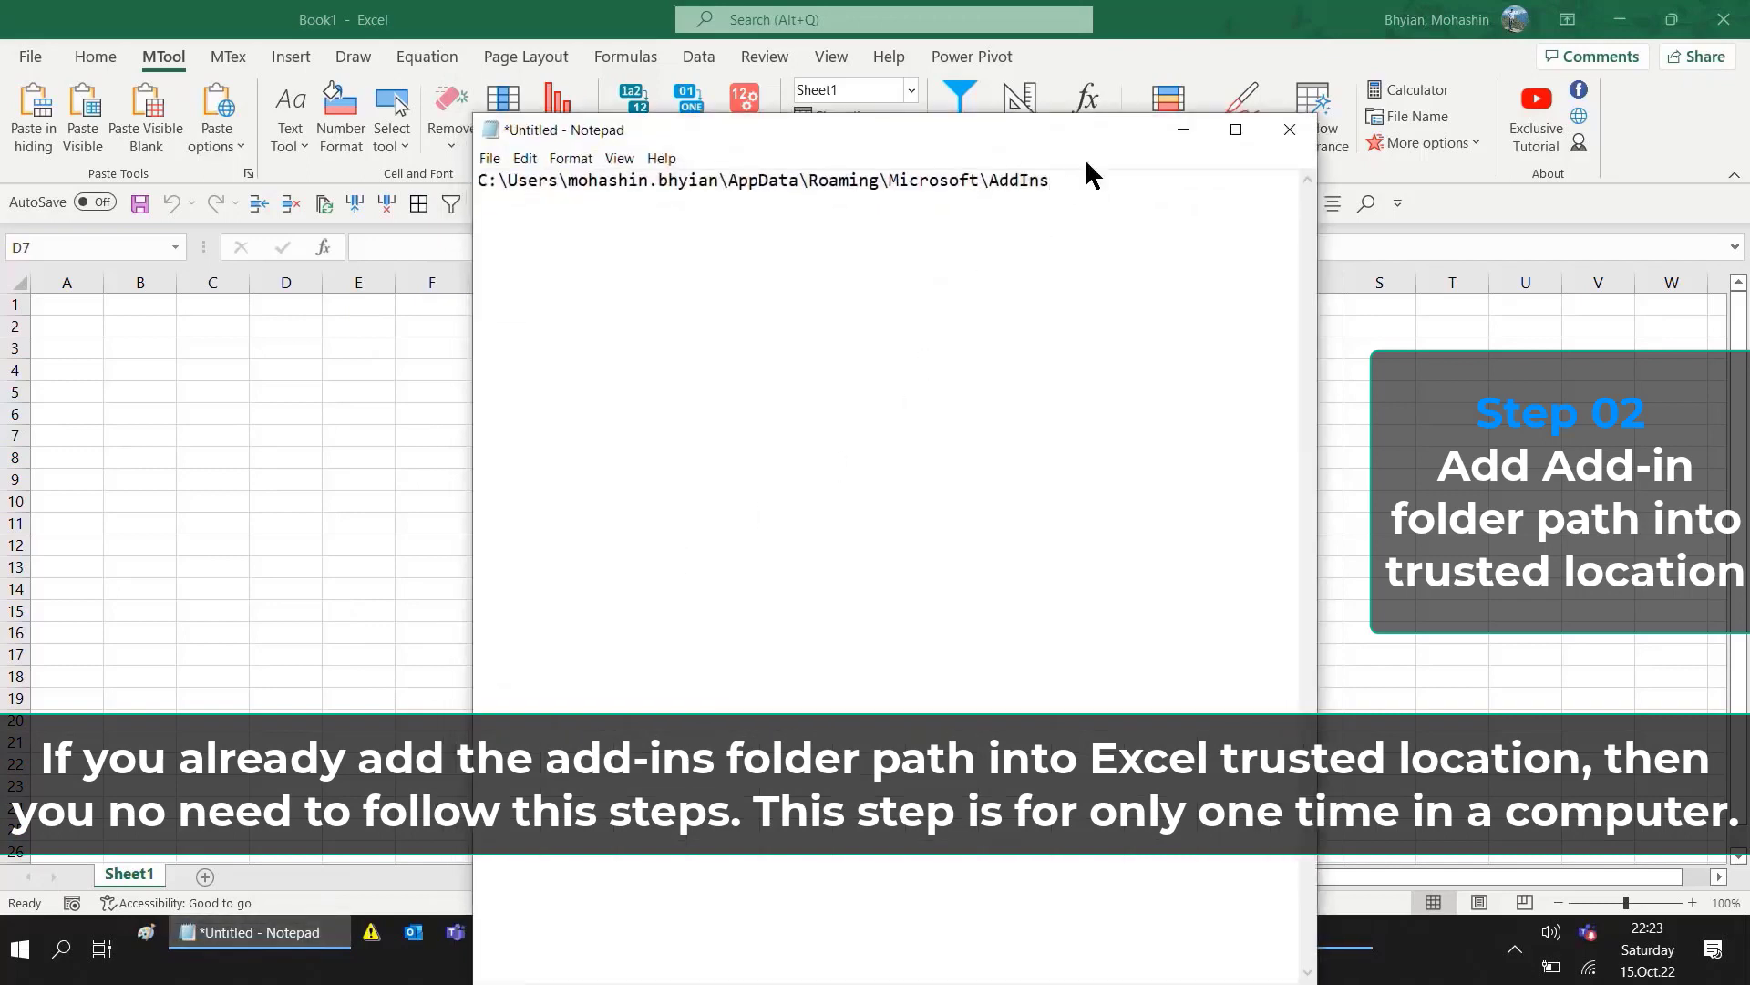
left_click_drag(1062, 180, 462, 157)
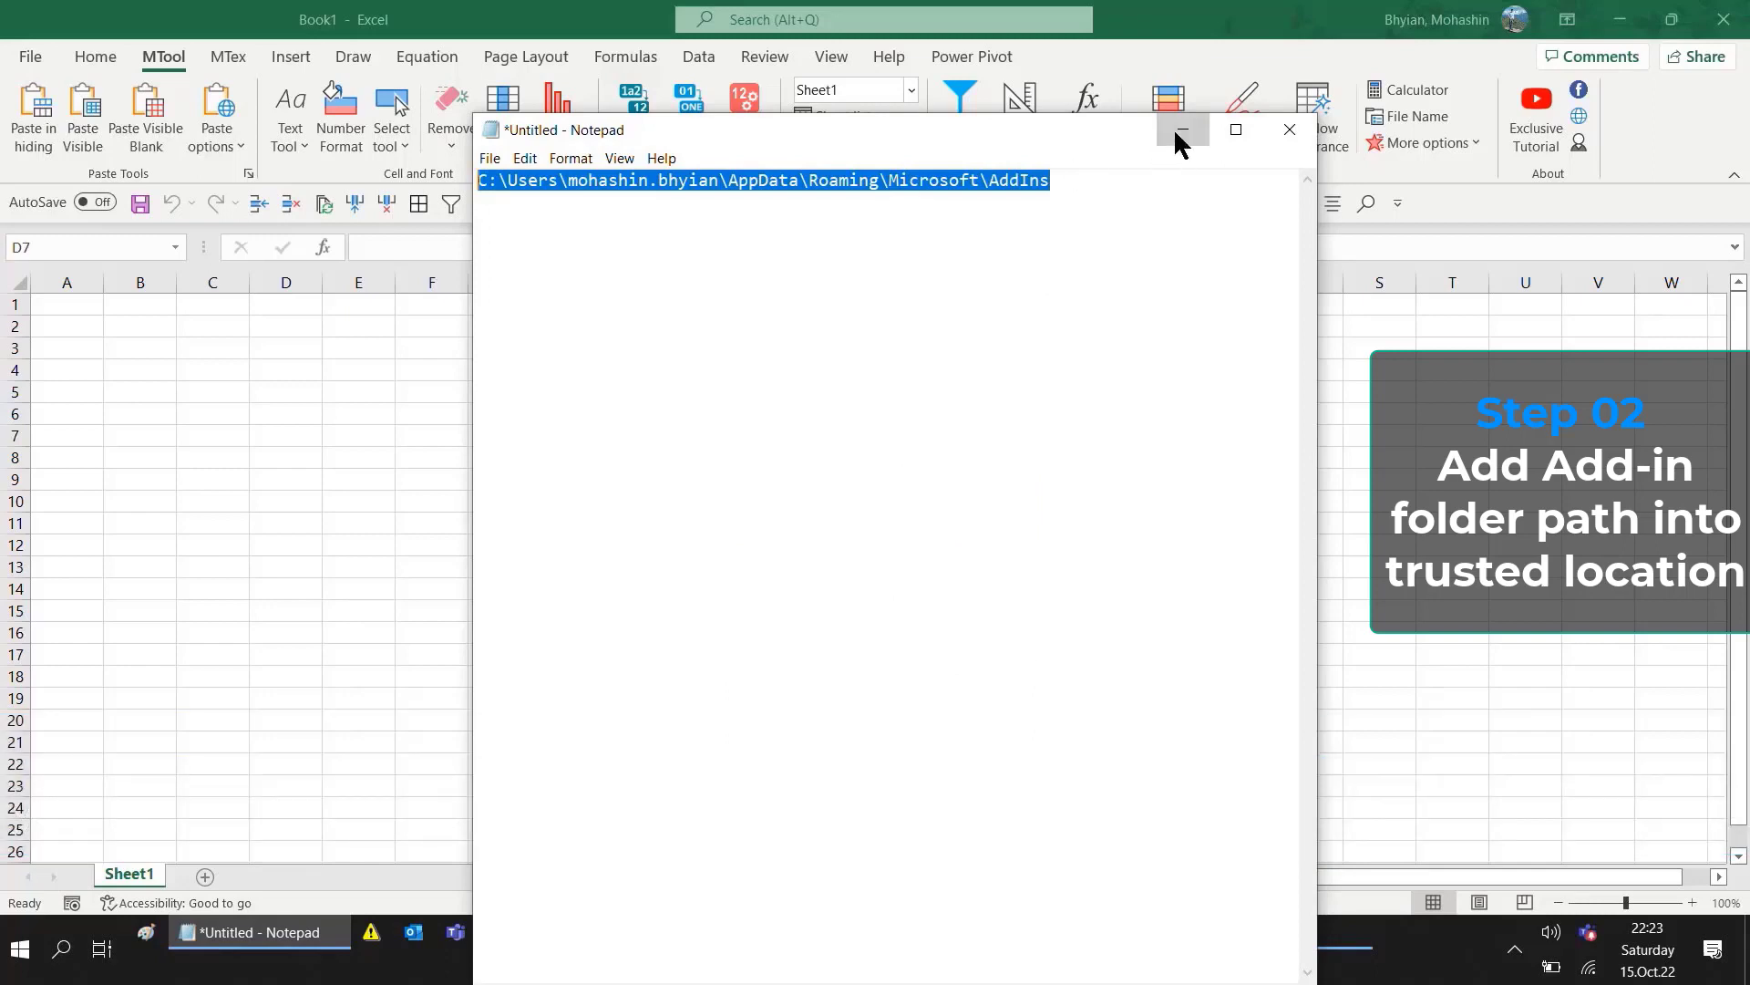
- Minimize Notepad and open the Trusted Locations list in Excel's Trust Center settings
left_click(1182, 131)
left_click(36, 55)
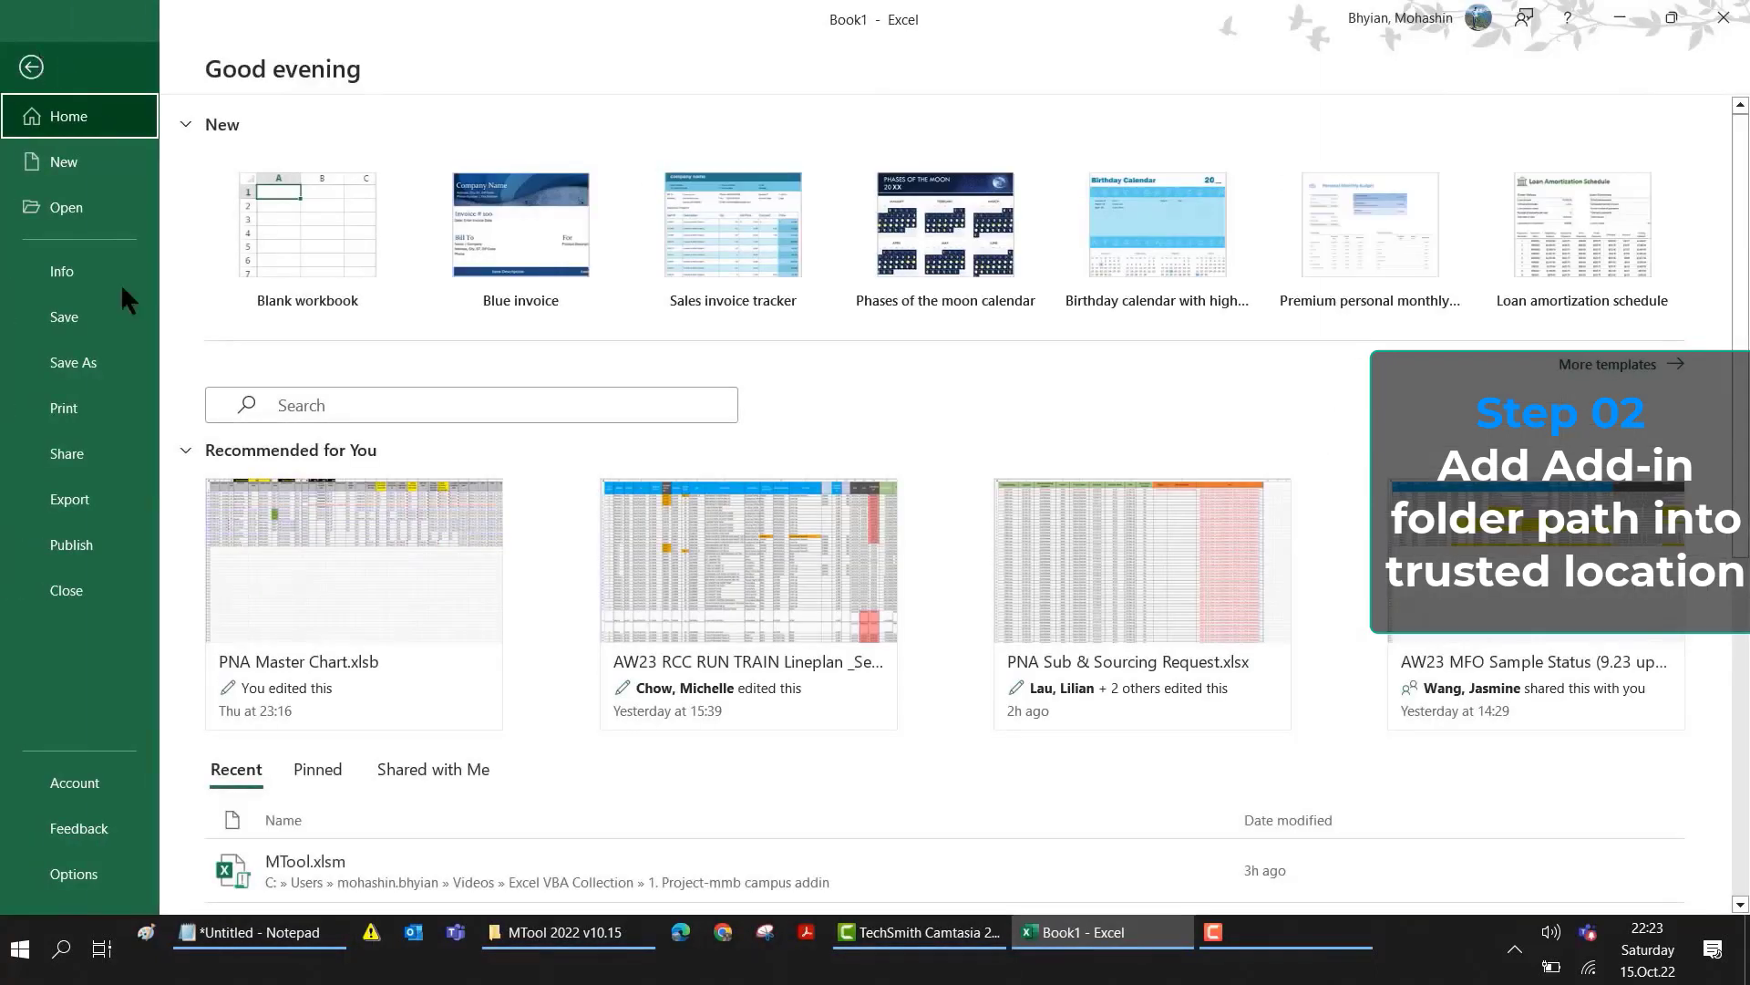
left_click(100, 883)
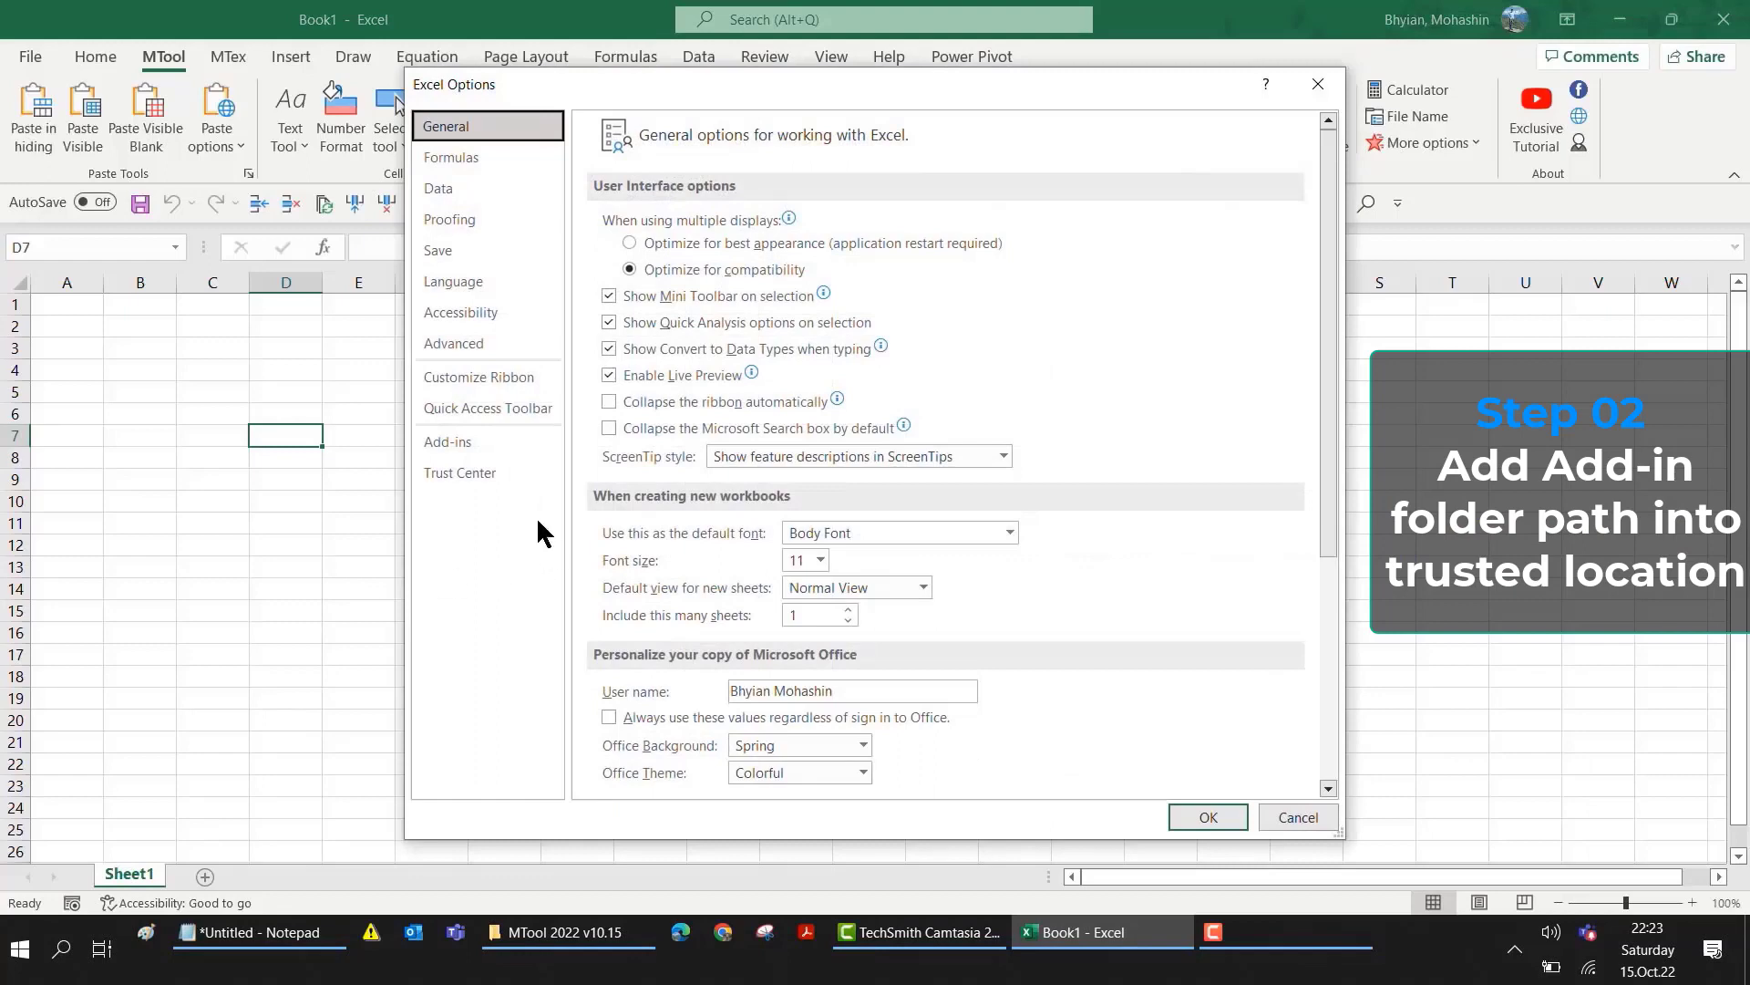
left_click(465, 472)
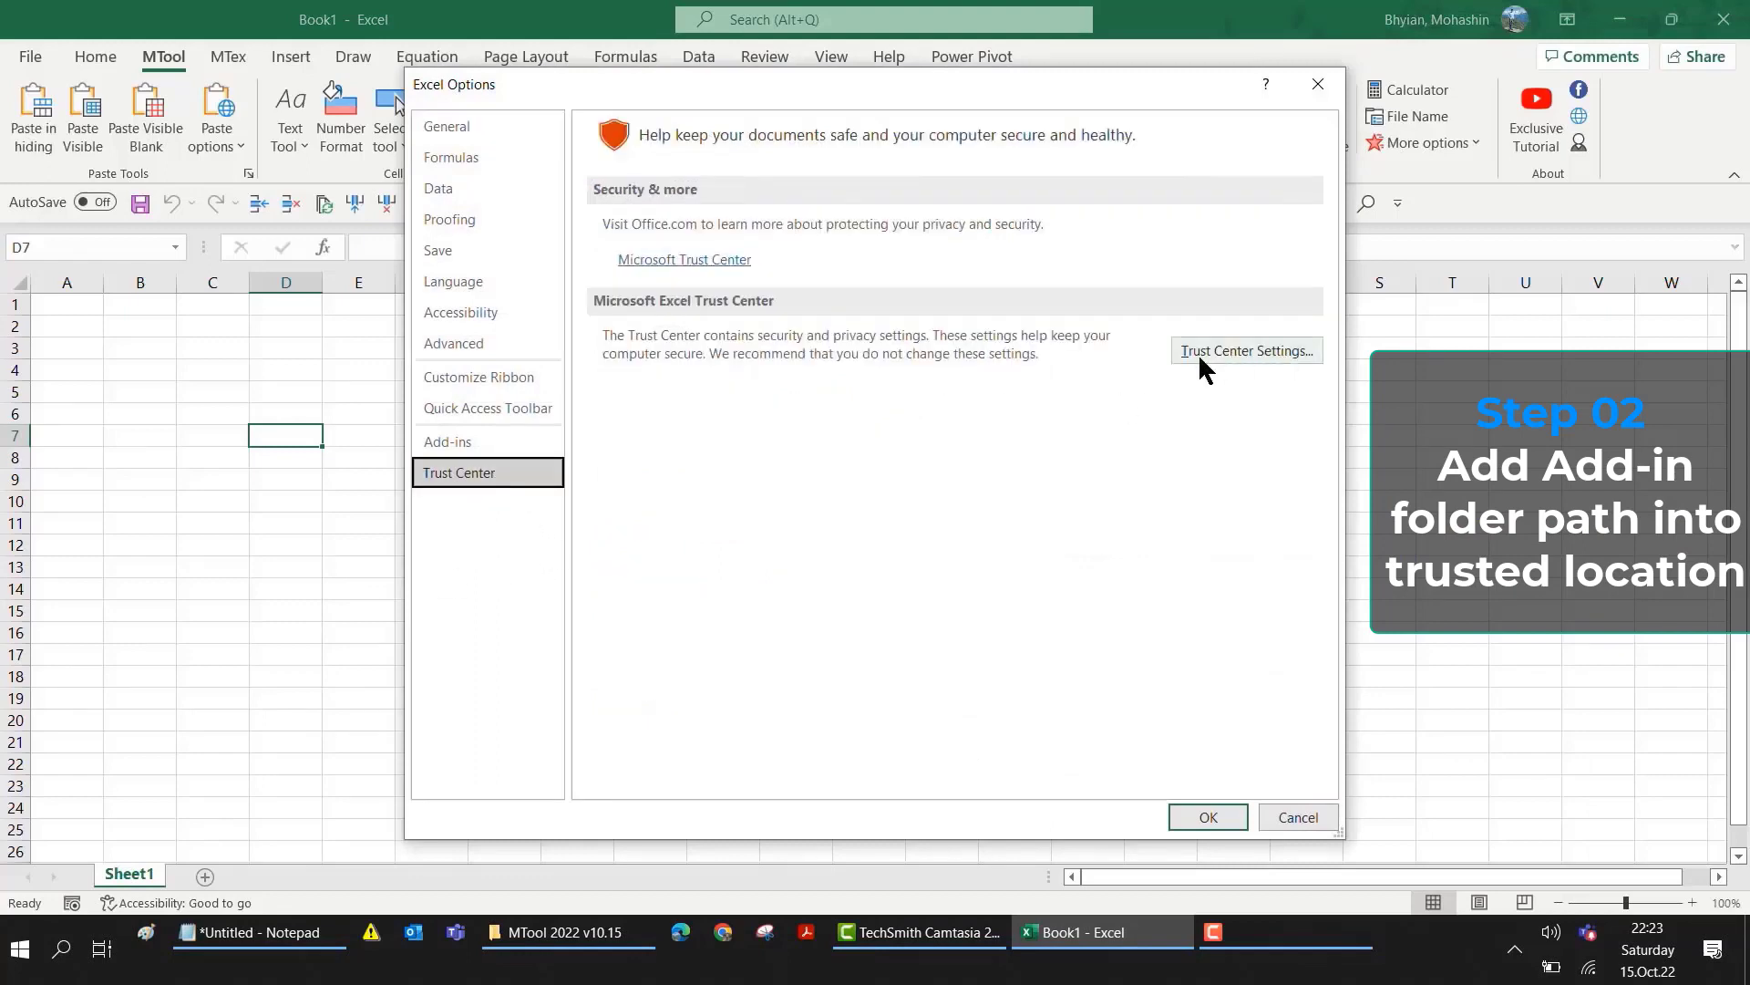
left_click(1247, 350)
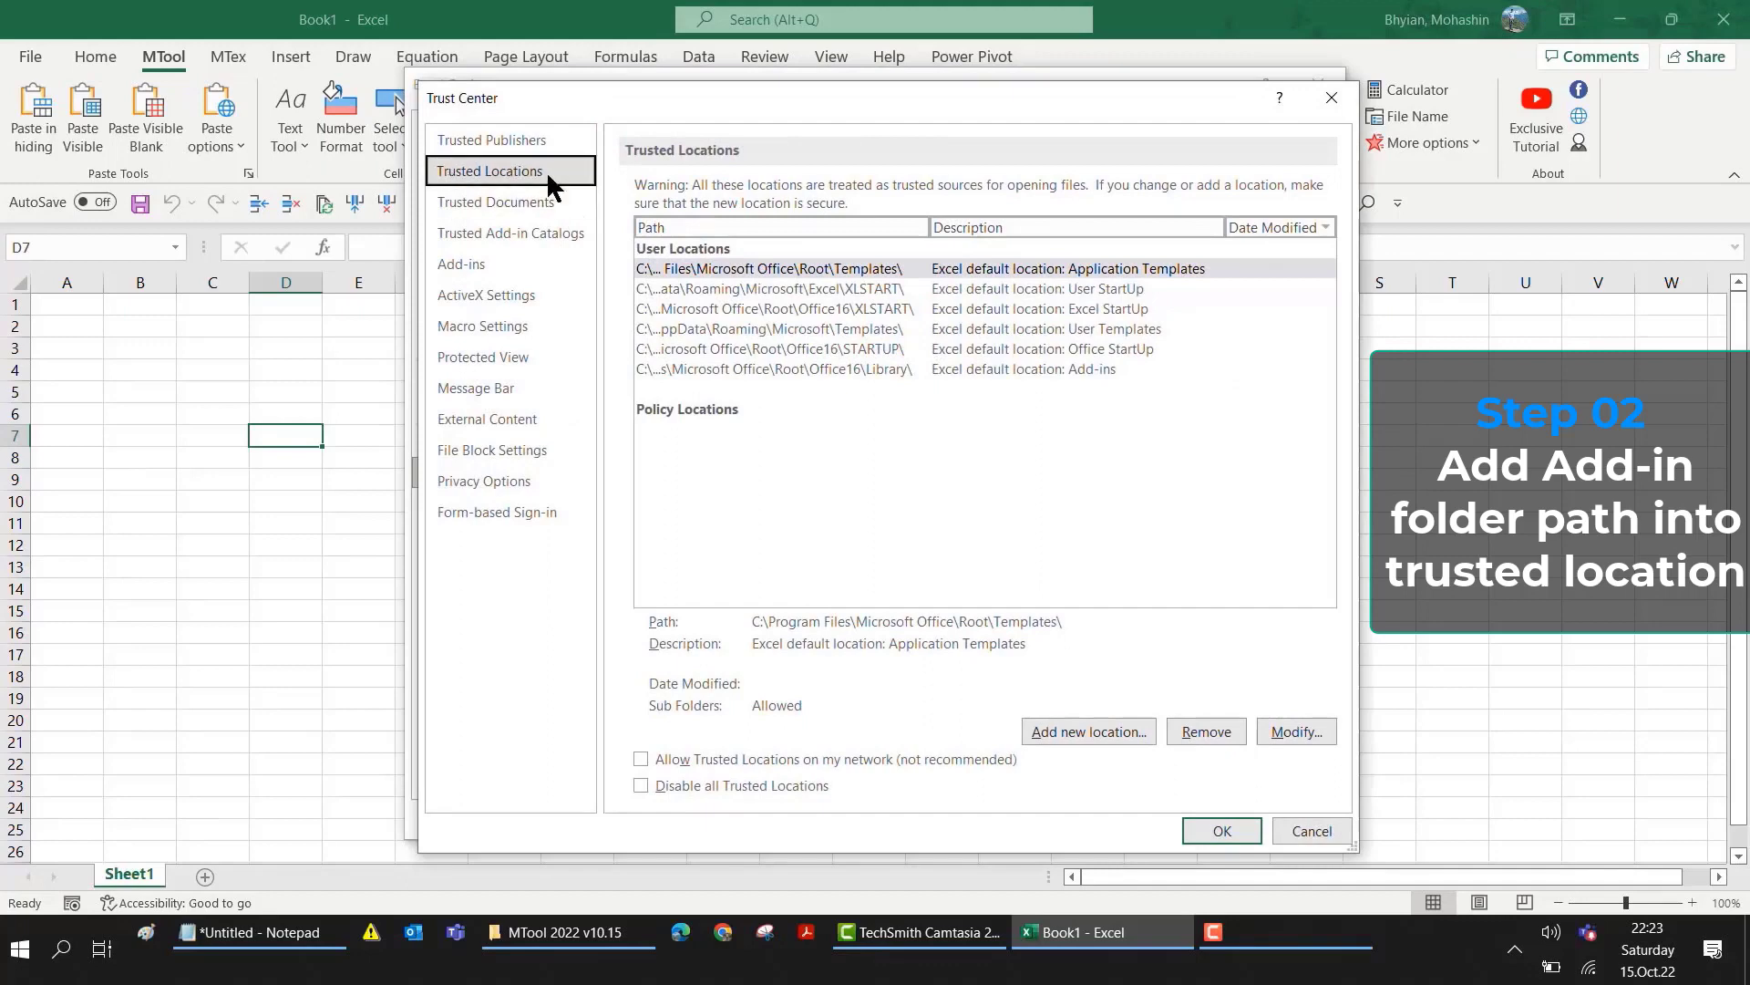
- Add the pasted AddIns folder path as a new trusted location and close all Options windows
left_click(1075, 731)
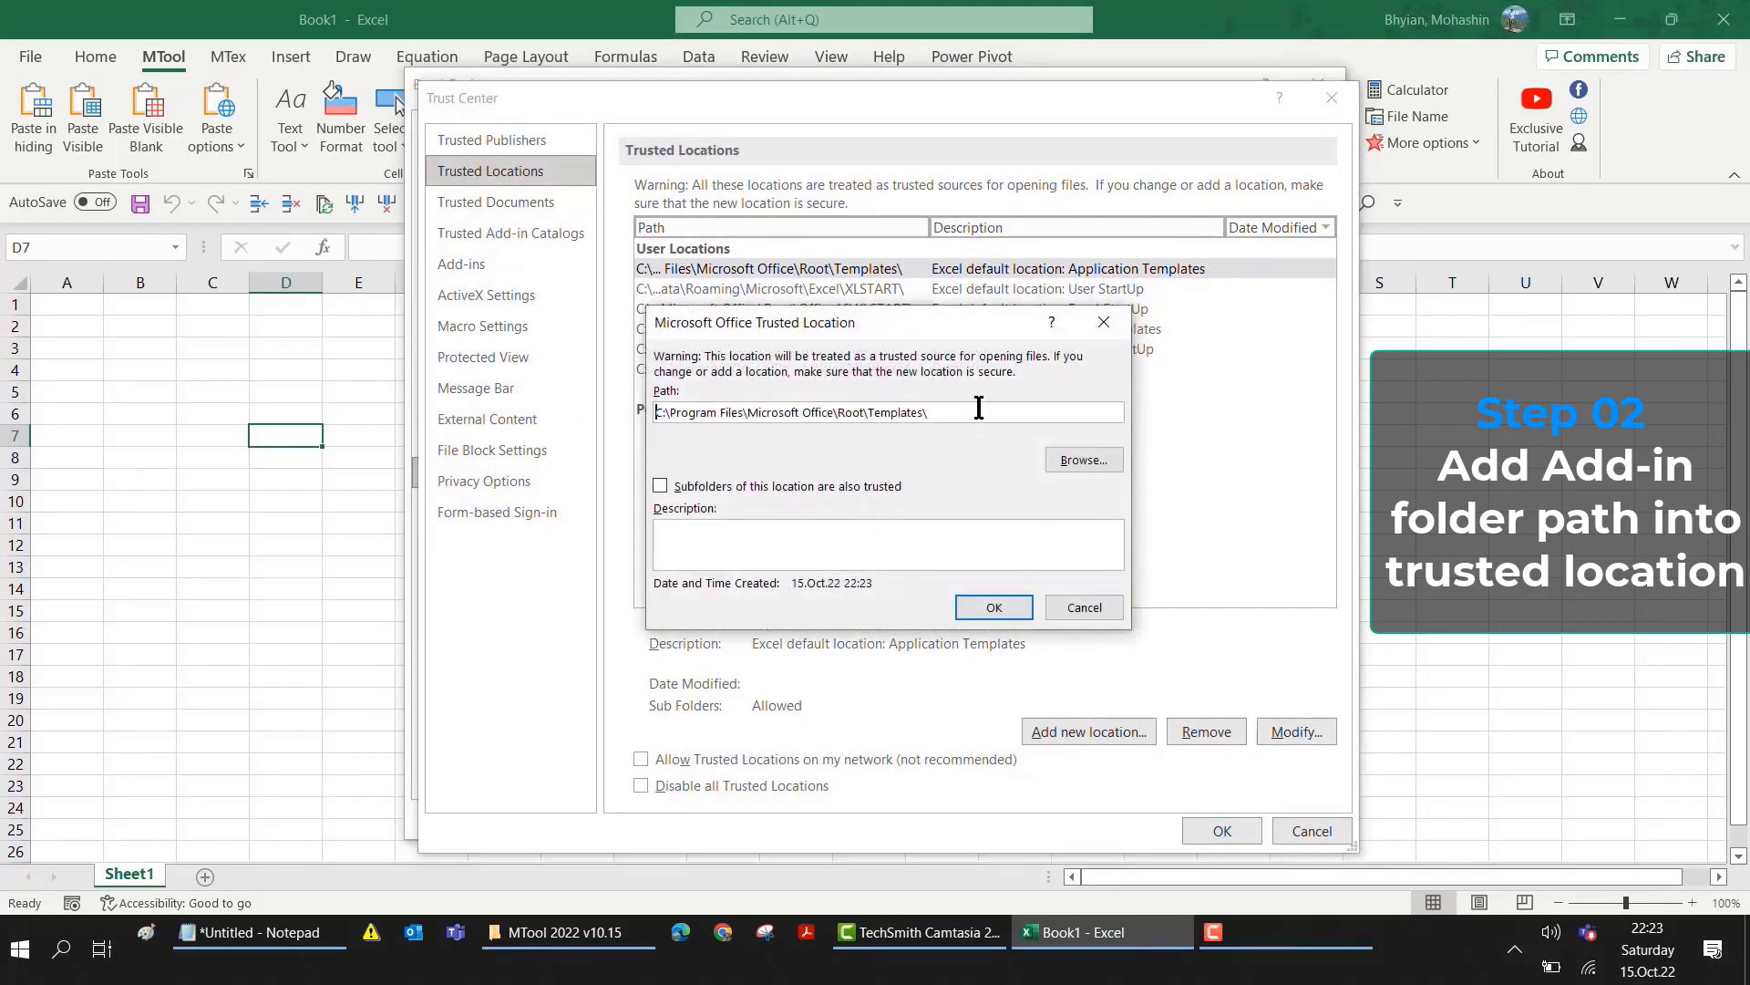
left_click_drag(978, 407, 547, 391)
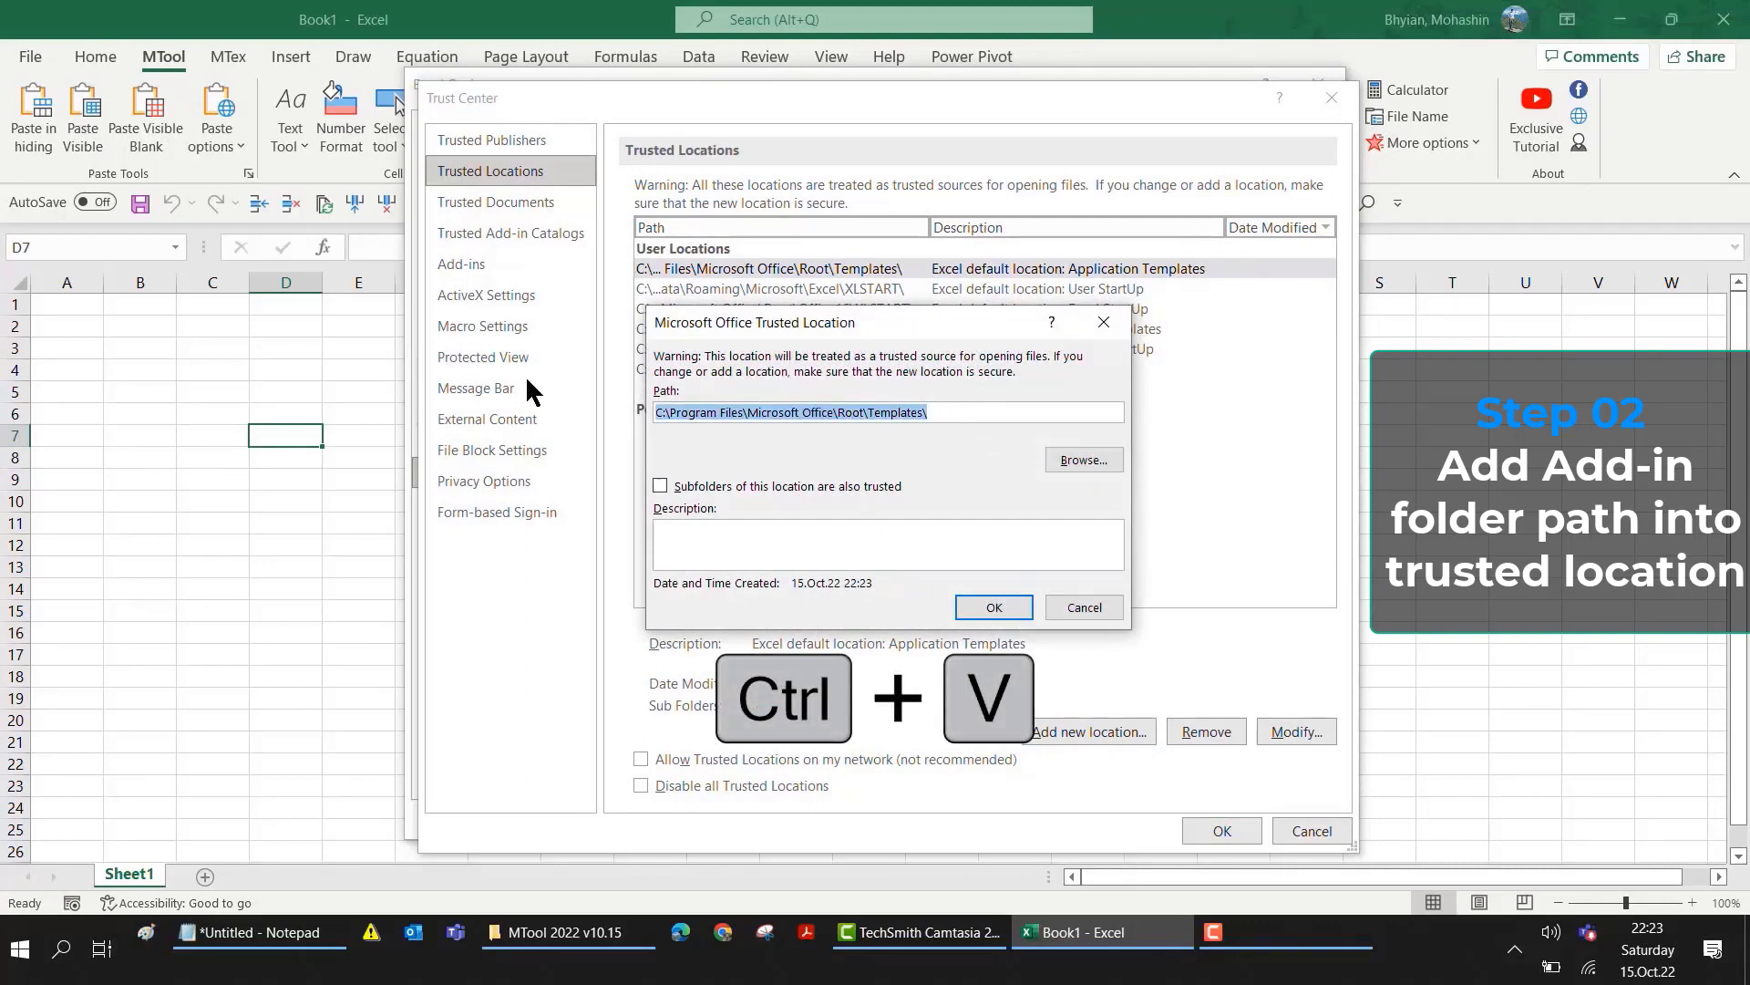
type("C:\\Users\\mohashin.bhyian\\AppData\\Roaming\\Microsoft\\AddIns")
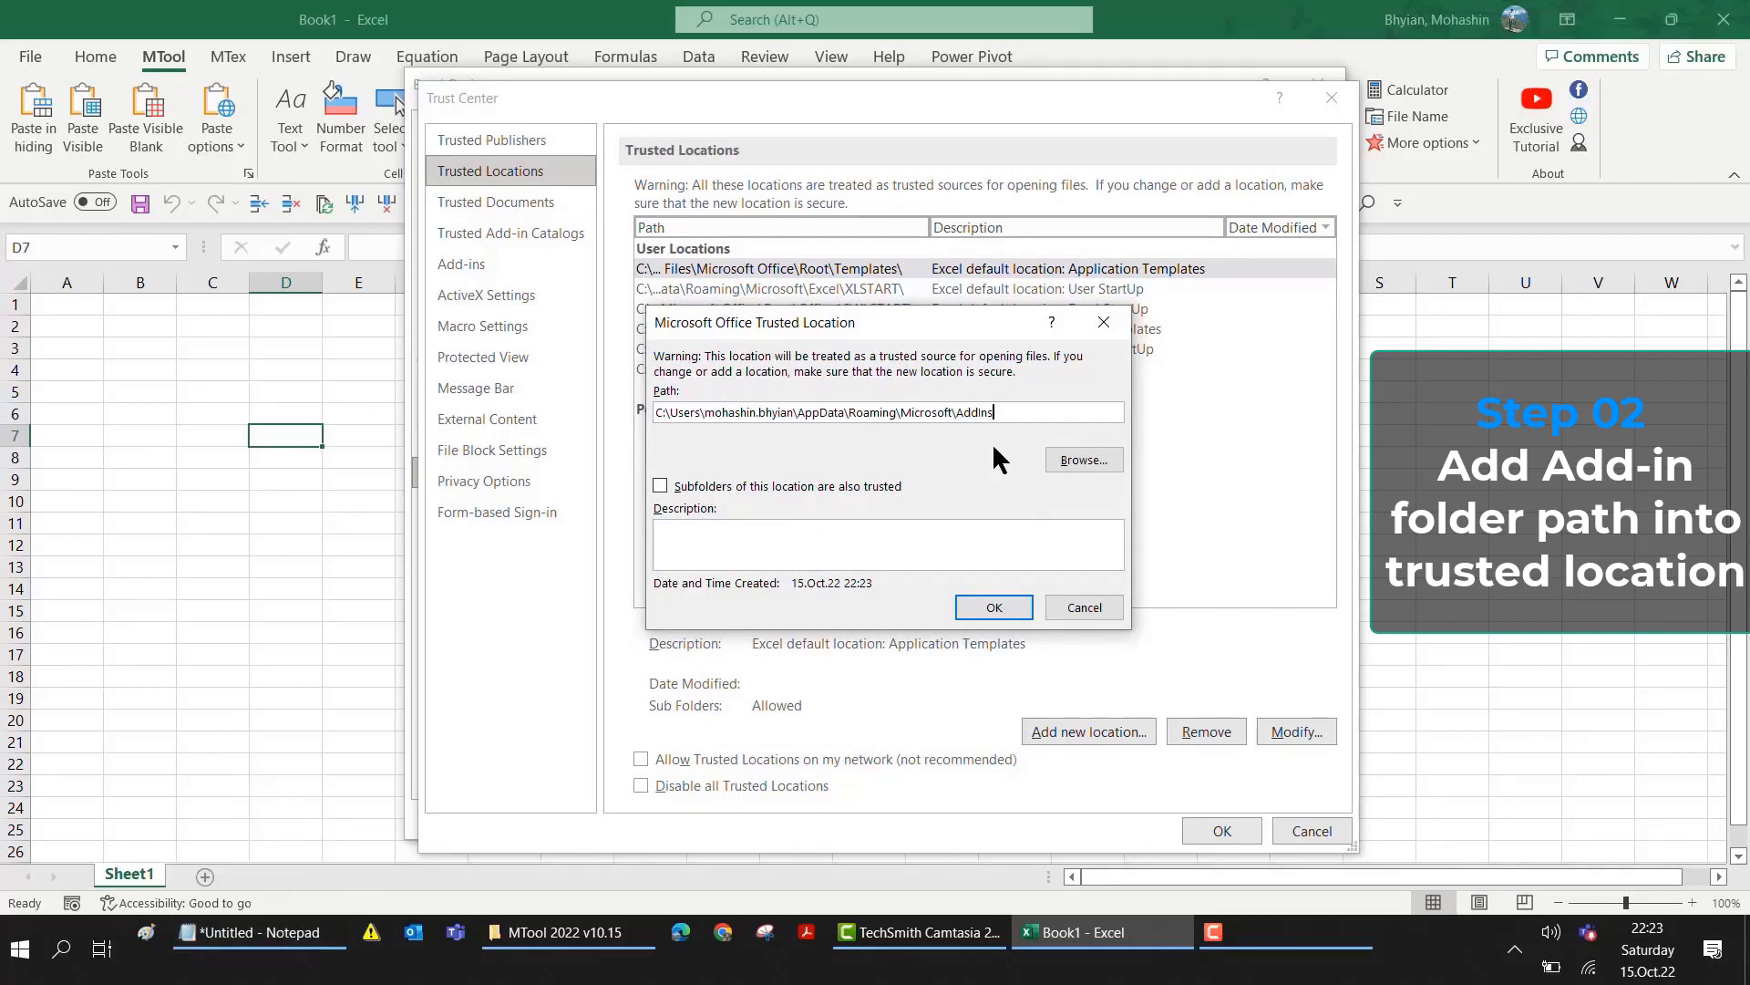
left_click(1003, 603)
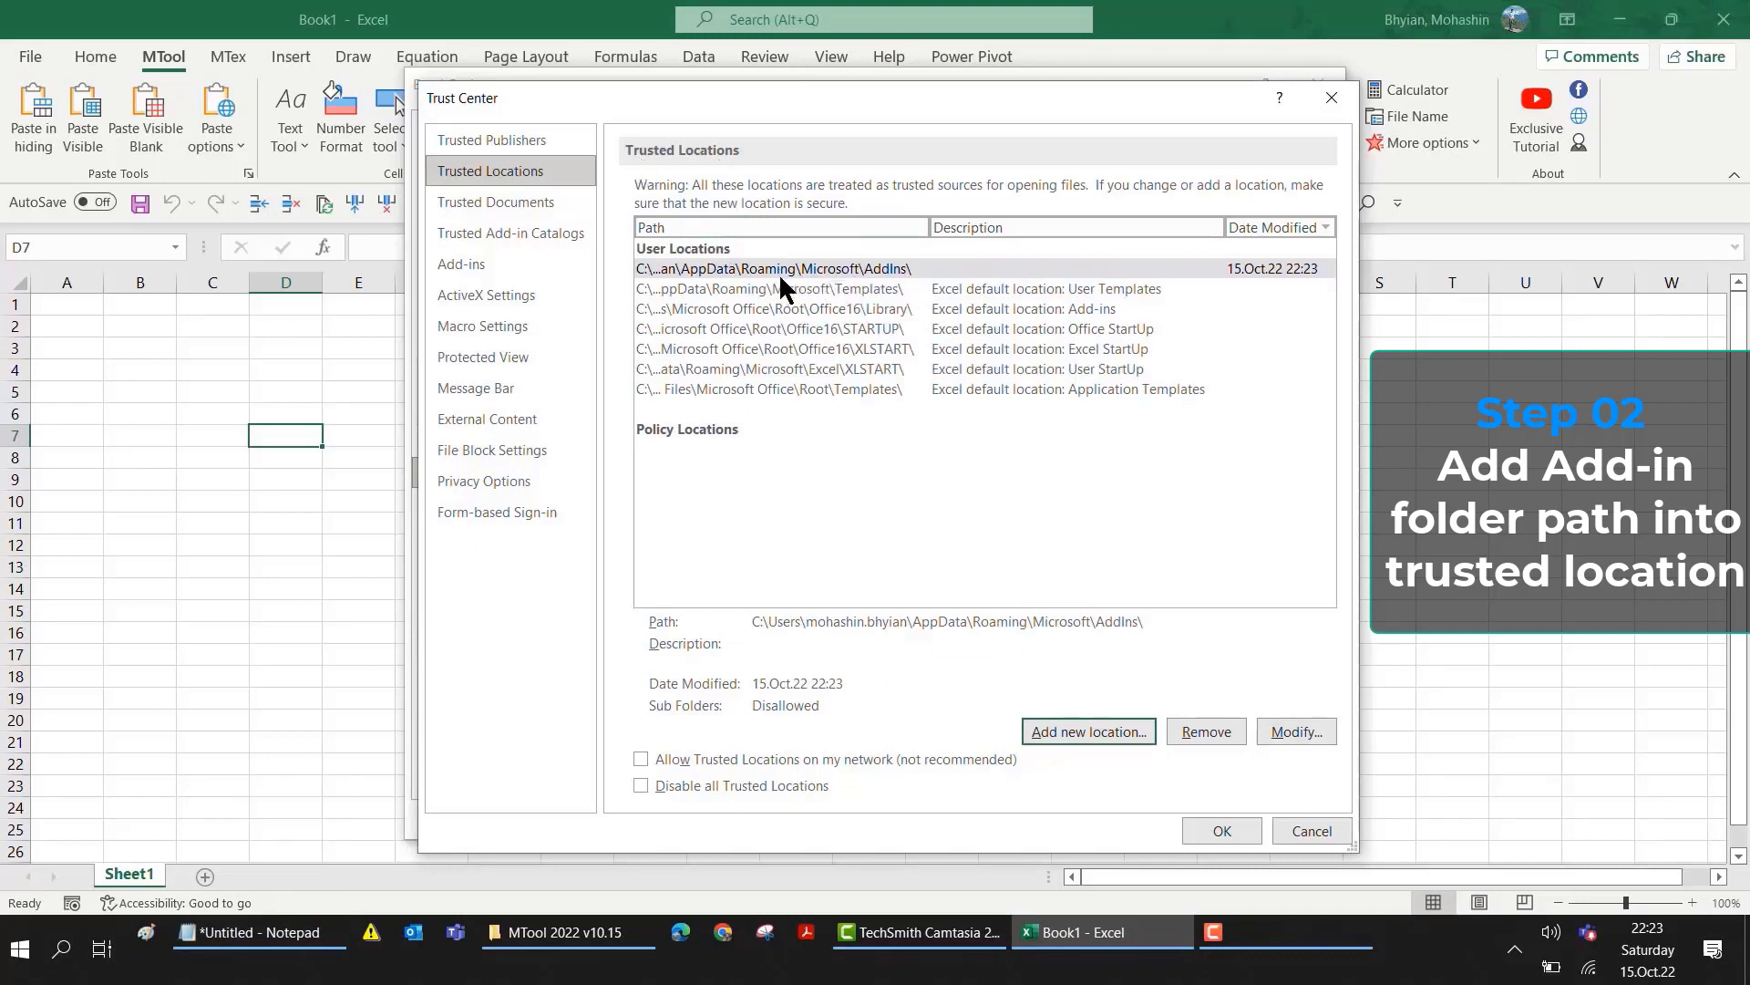
left_click(1221, 827)
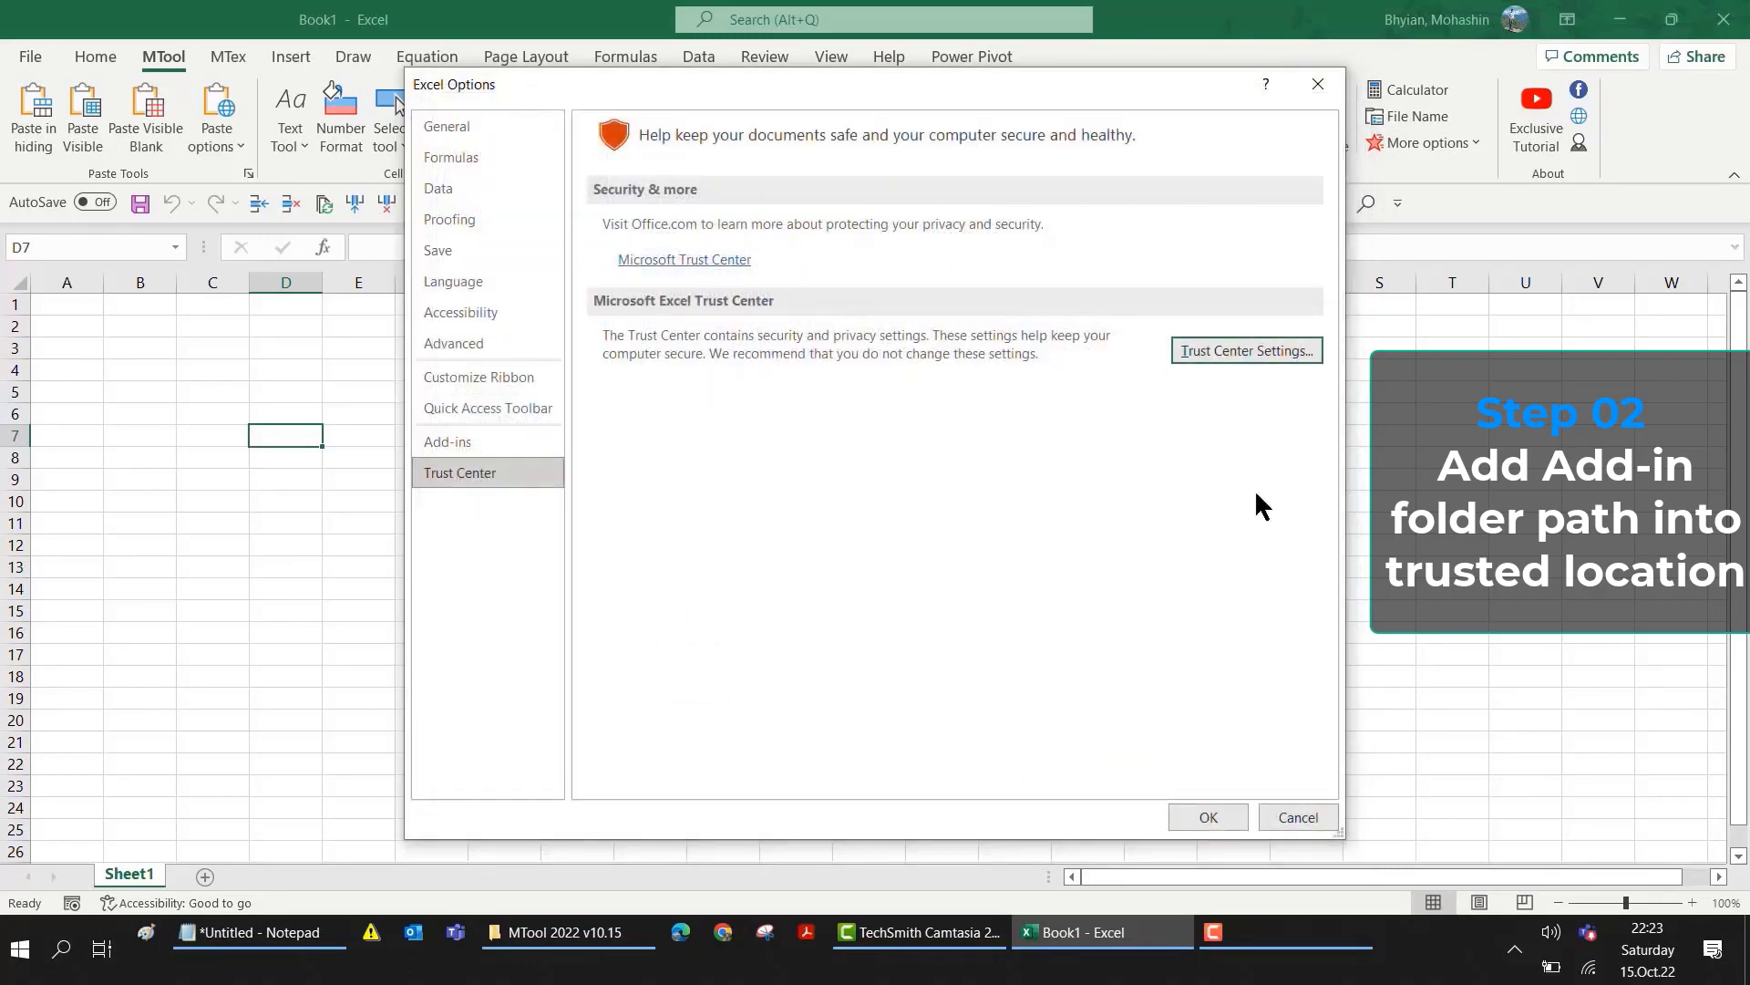
left_click(1210, 817)
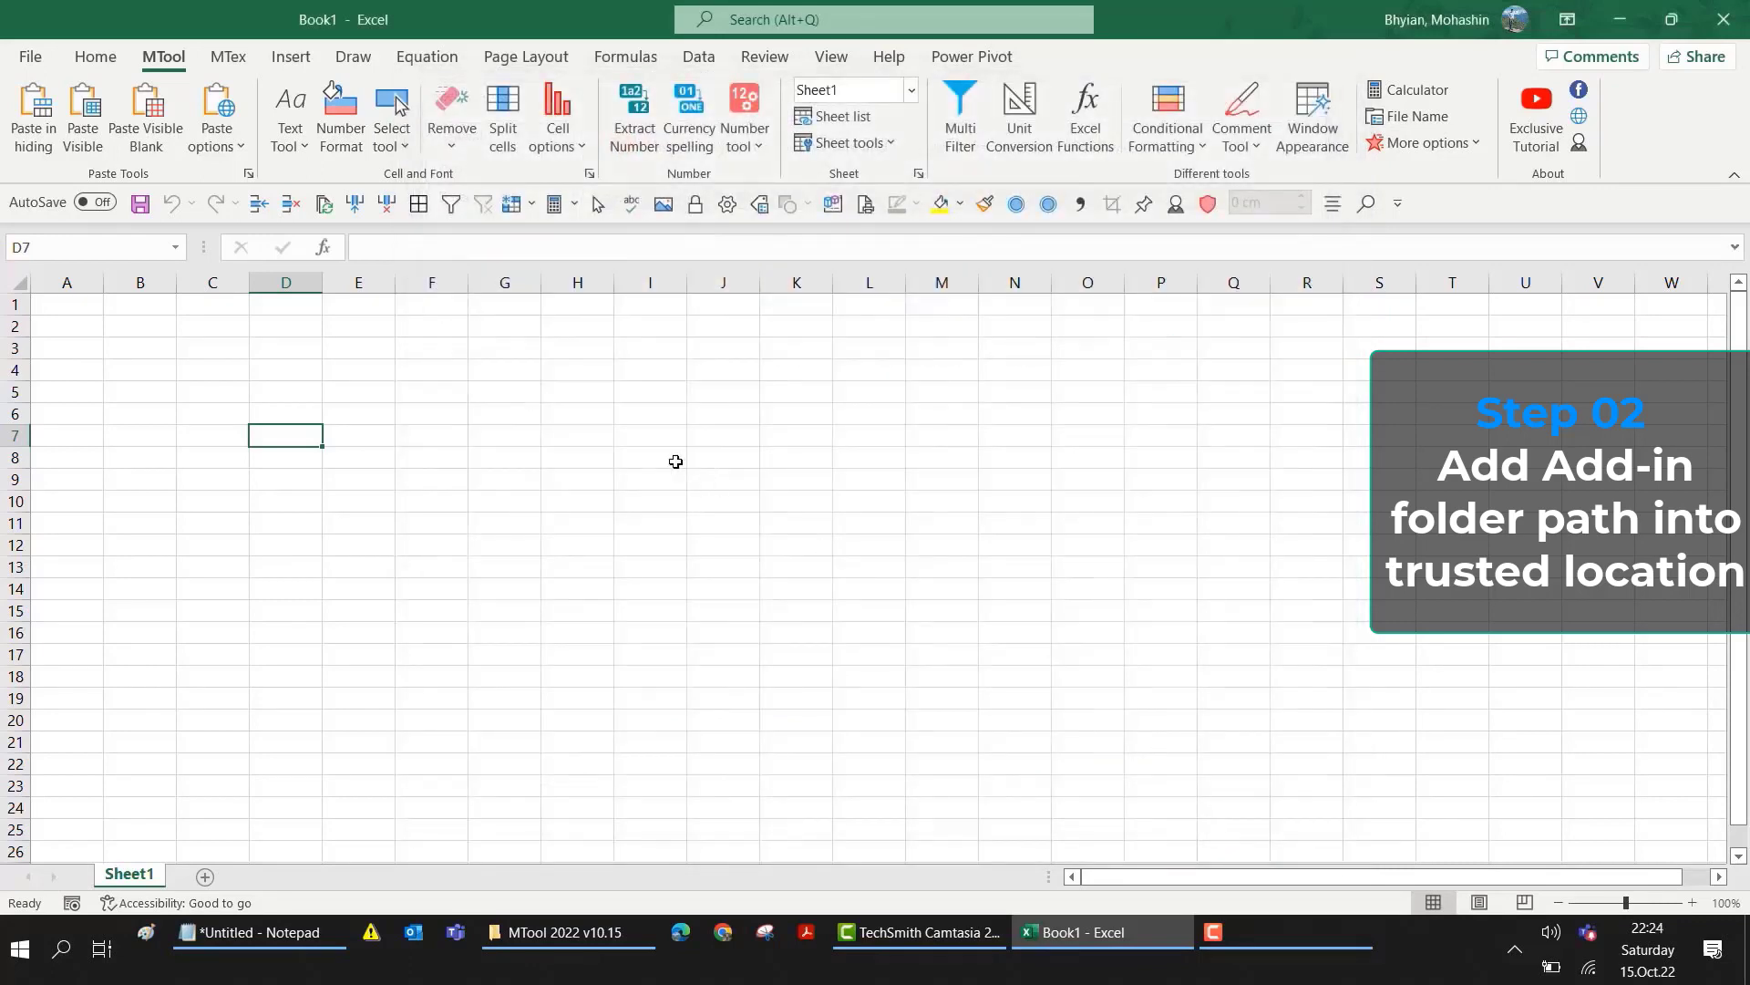